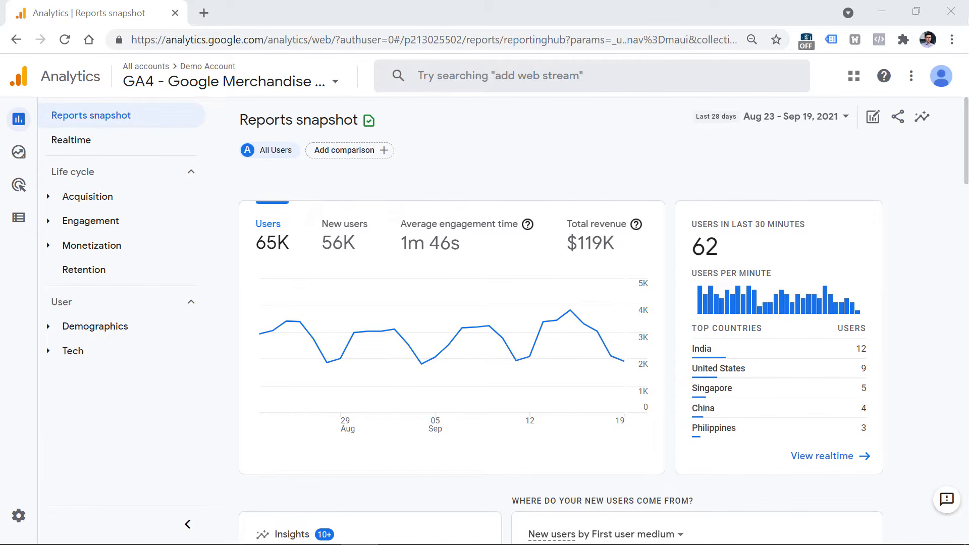
- Browse the exploration templates in Explore and create a new Free form exploration
mouse_move(34, 160)
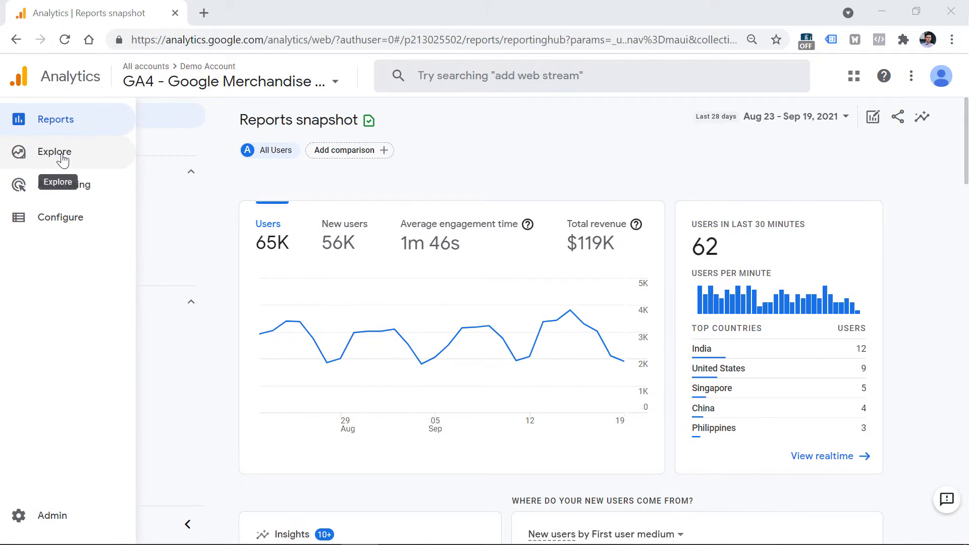
click(62, 159)
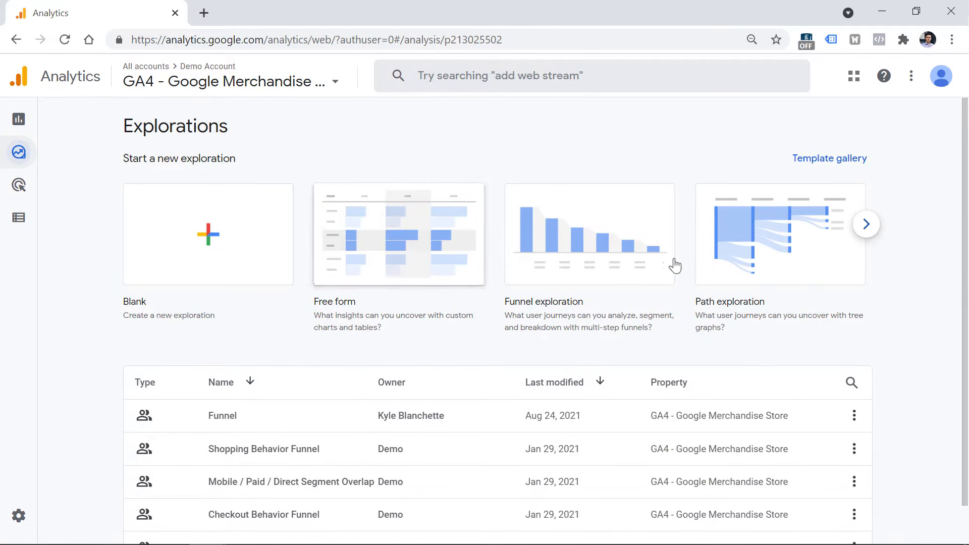
click(866, 225)
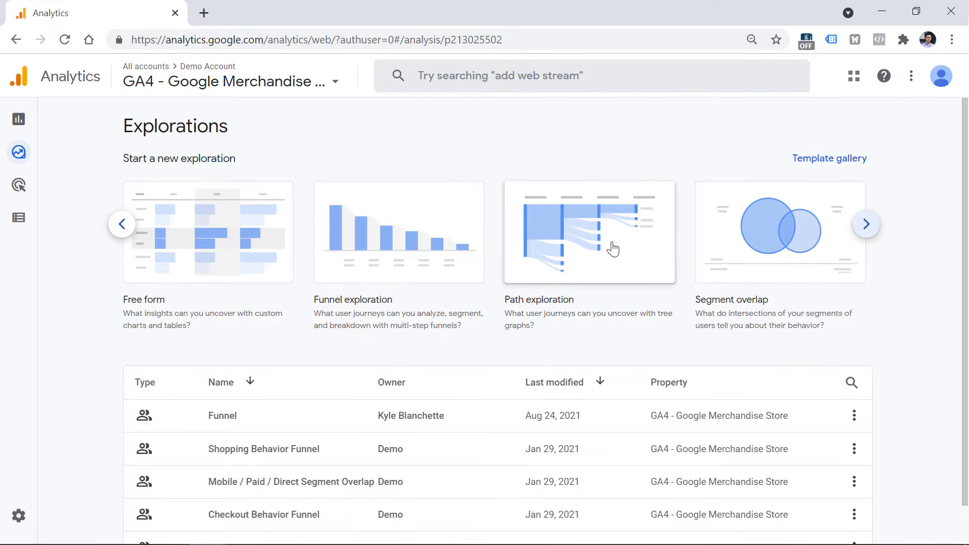
click(865, 224)
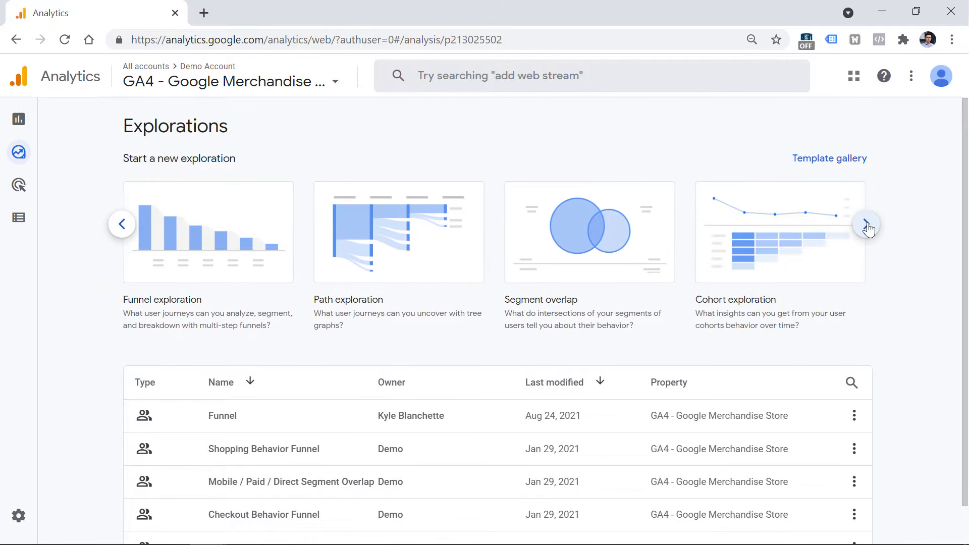
click(866, 225)
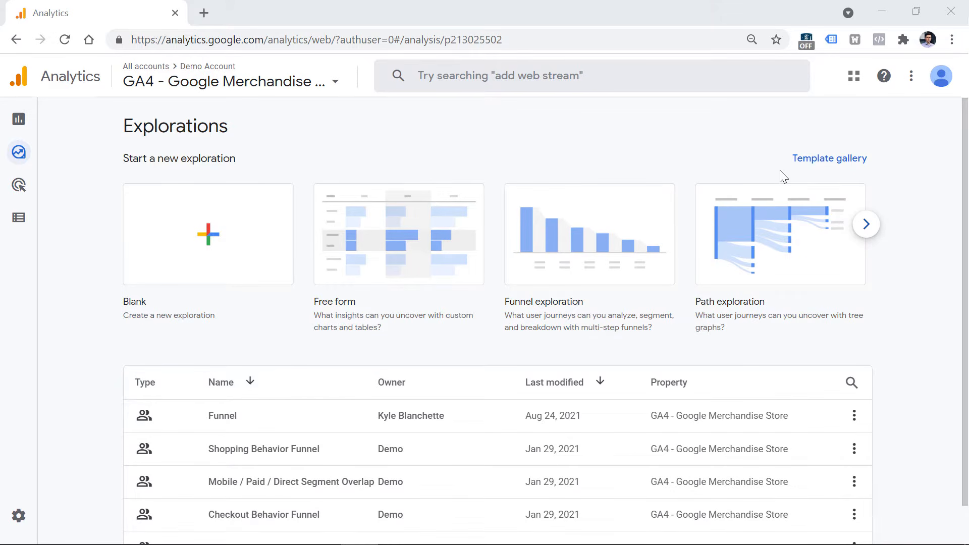
click(403, 243)
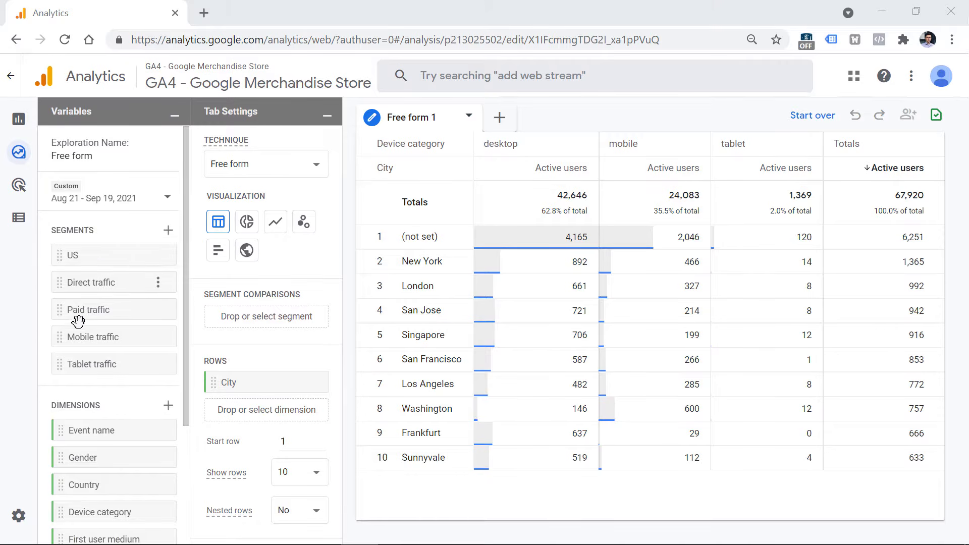
- Examine the exploration's segments, dimensions, metrics, date range options and tab settings
scroll(119, 267, down, 3)
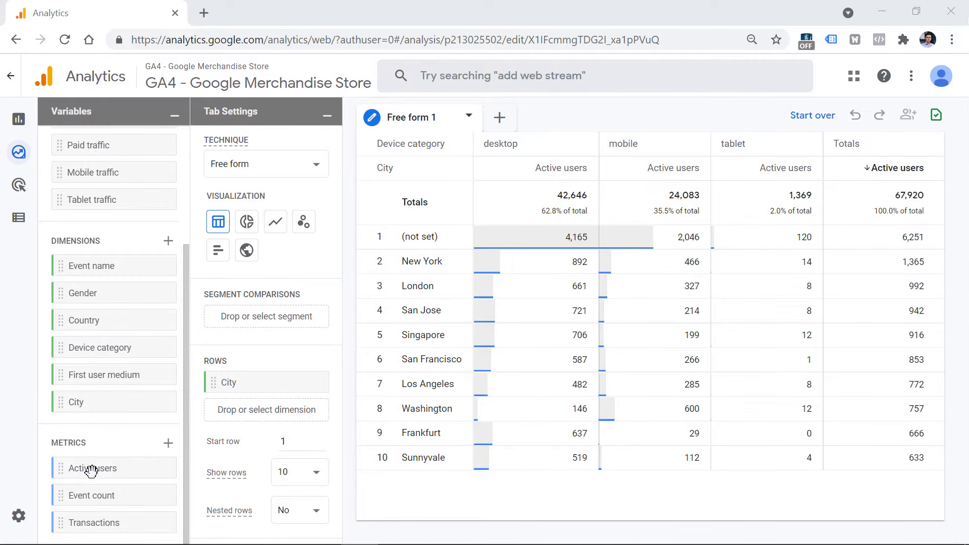
scroll(120, 237, up, 3)
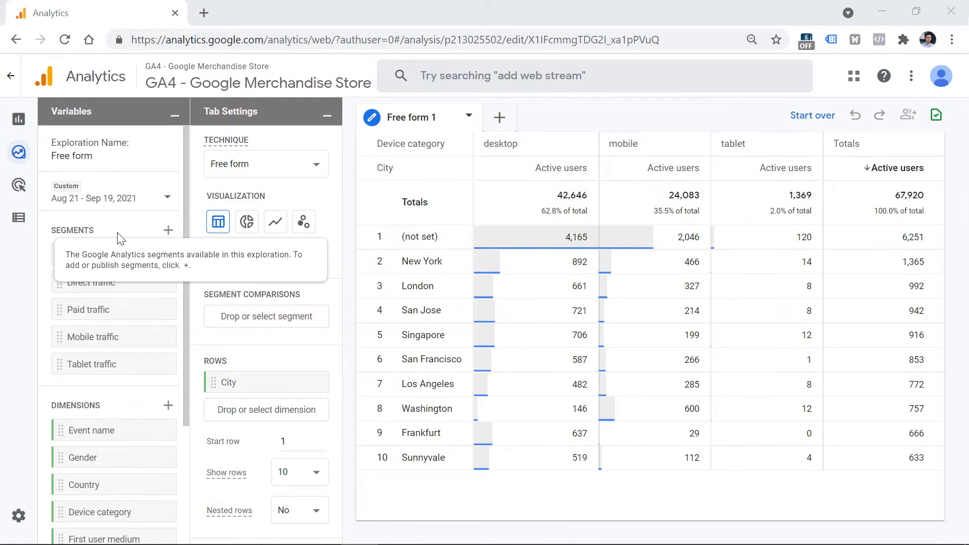
click(108, 201)
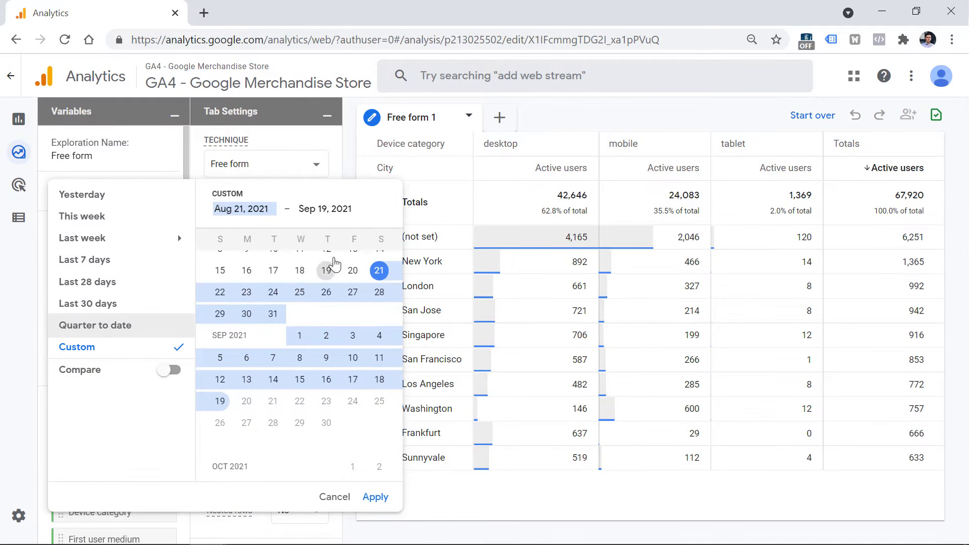
scroll(303, 312, up, 10)
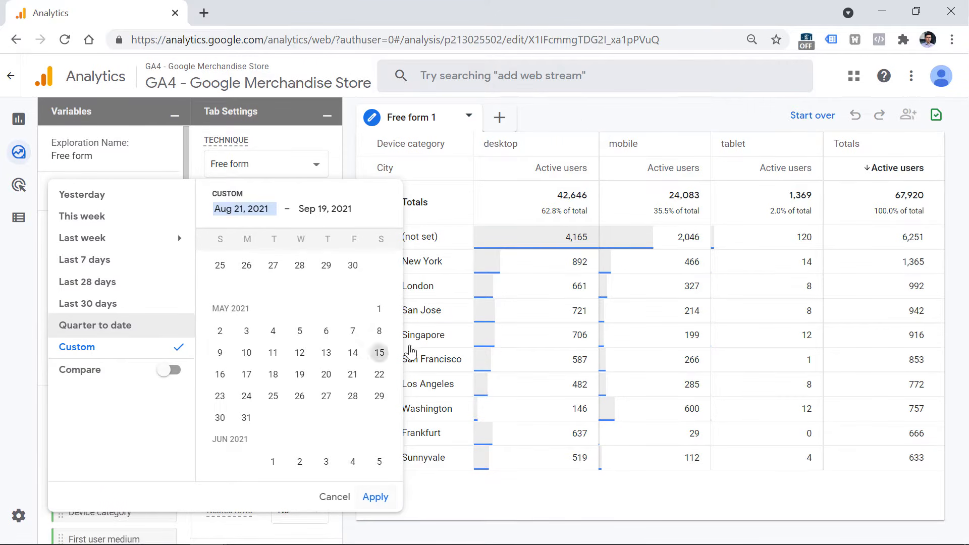
click(585, 118)
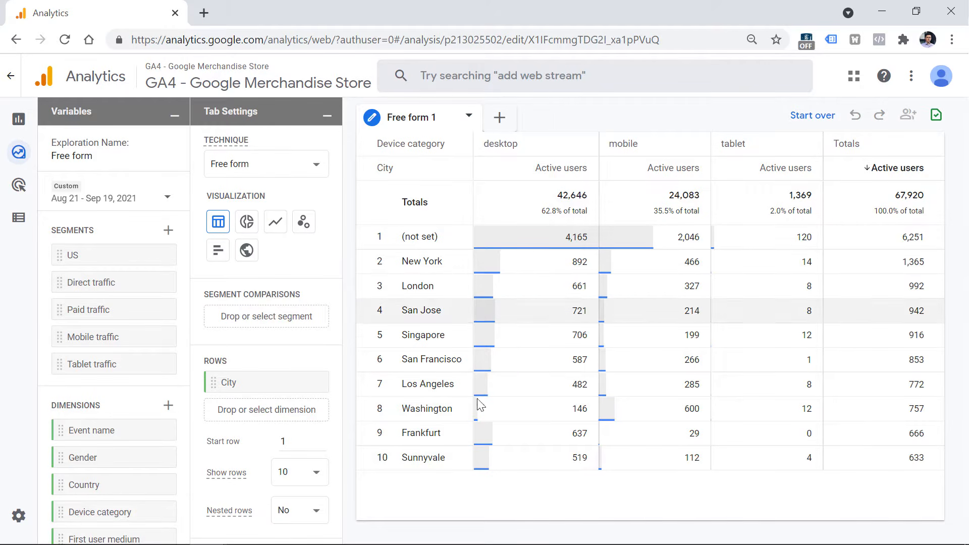
click(574, 263)
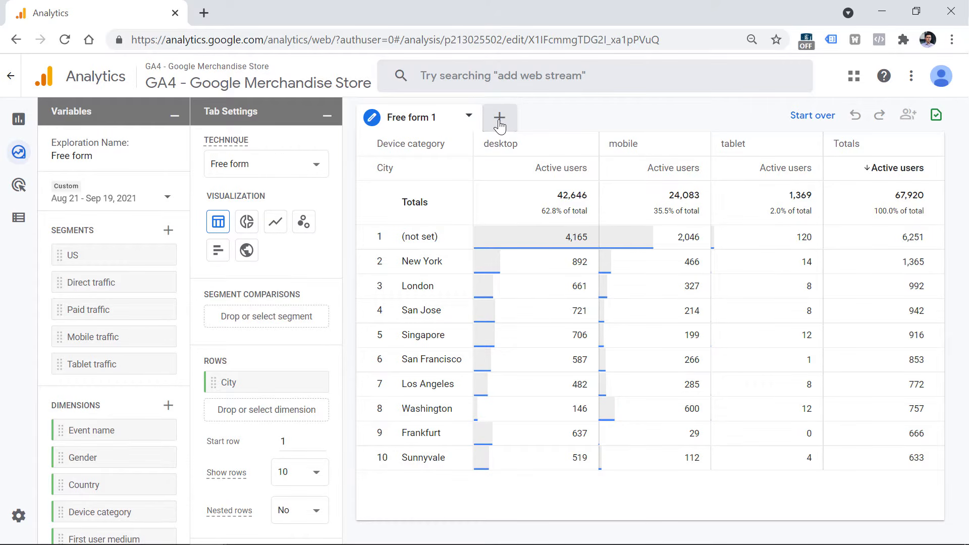
mouse_move(281, 198)
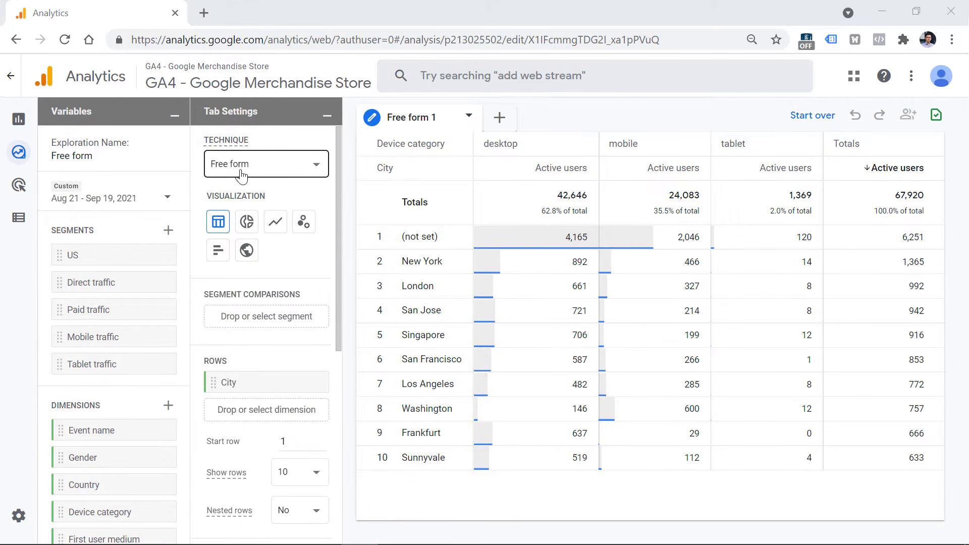
scroll(268, 252, down, 5)
scroll(271, 255, up, 5)
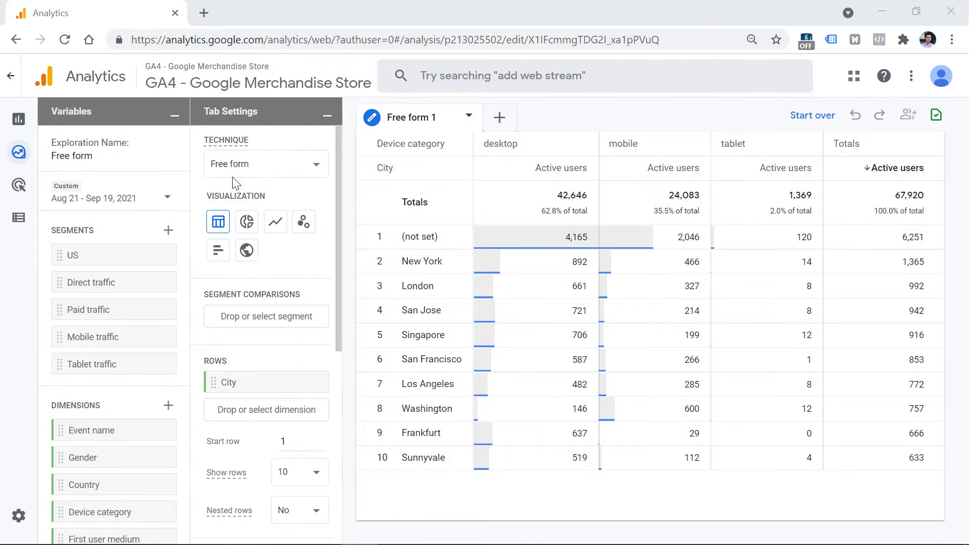
- Switch the exploration technique to Funnel exploration and back to Free form
click(288, 170)
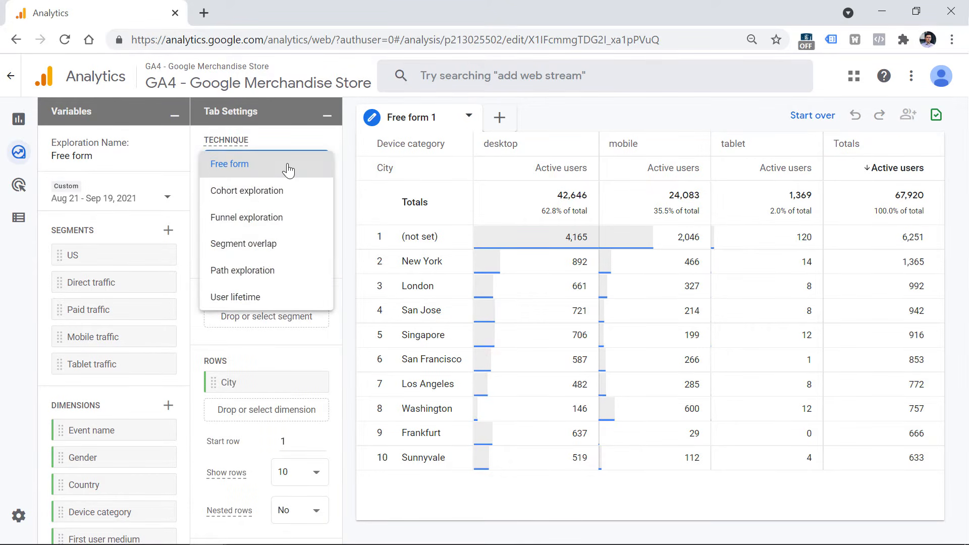
click(246, 217)
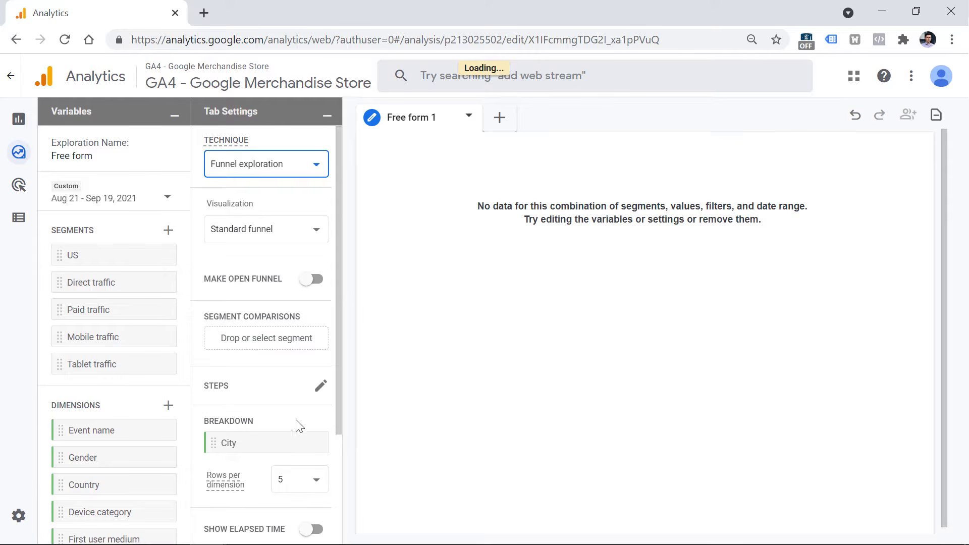
click(271, 180)
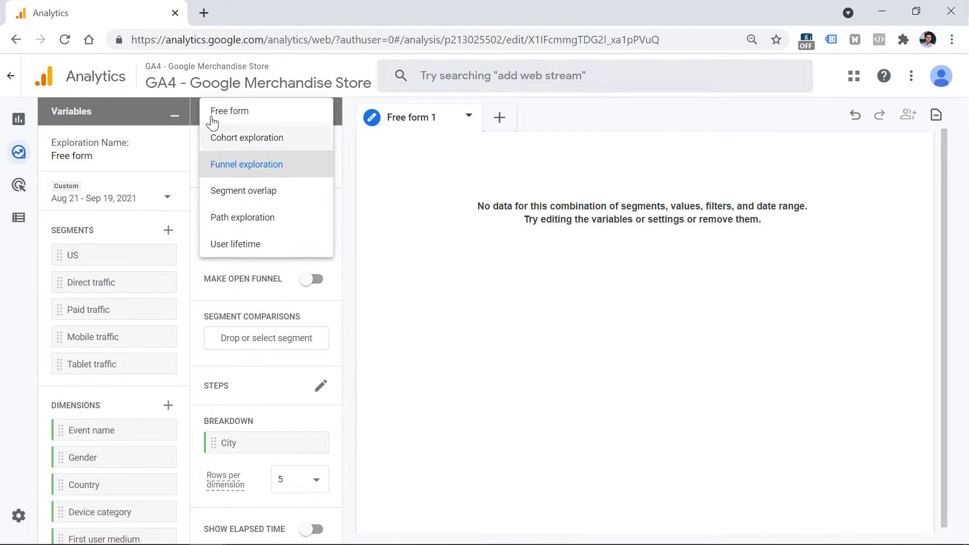
click(250, 115)
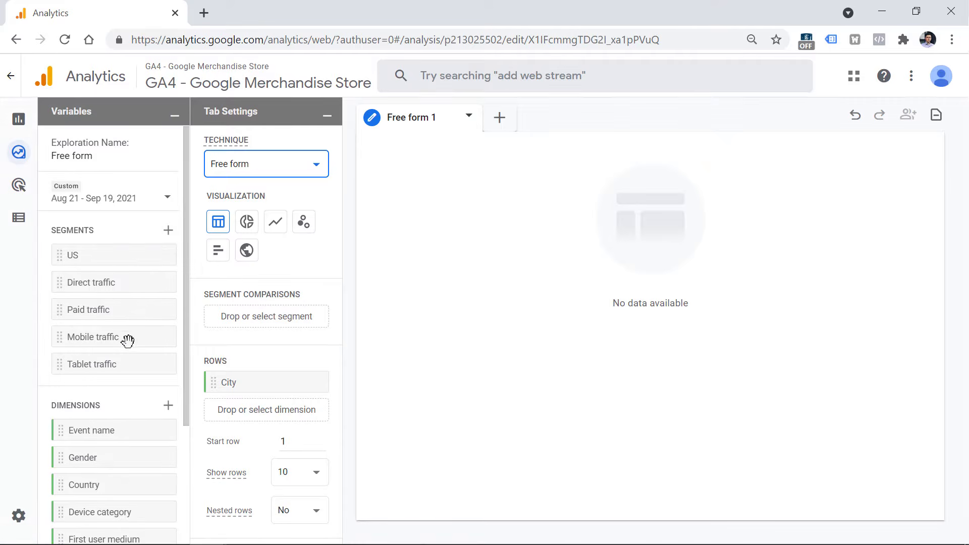
- Review the row, column and value settings and add Active users as the table's value metric
click(261, 321)
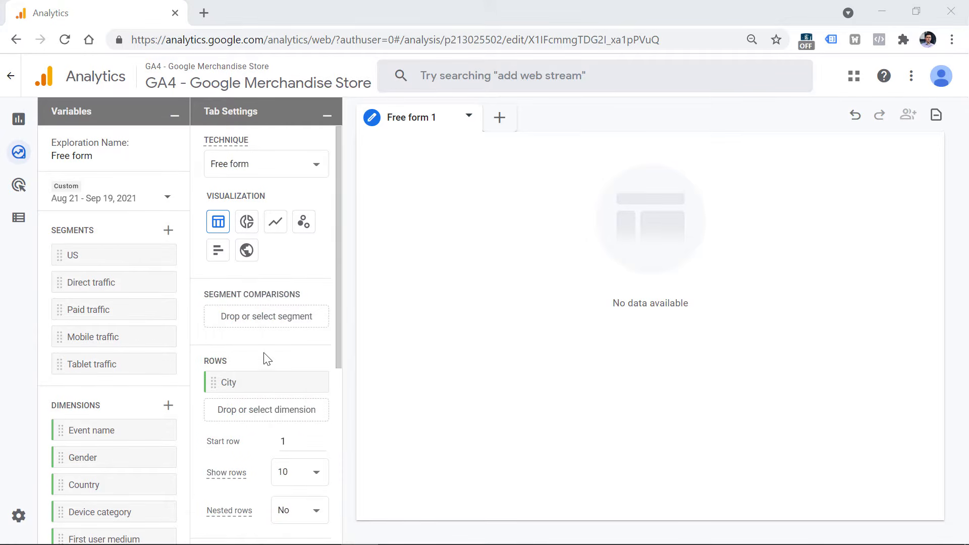
scroll(271, 360, down, 5)
drag(337, 313, 337, 249)
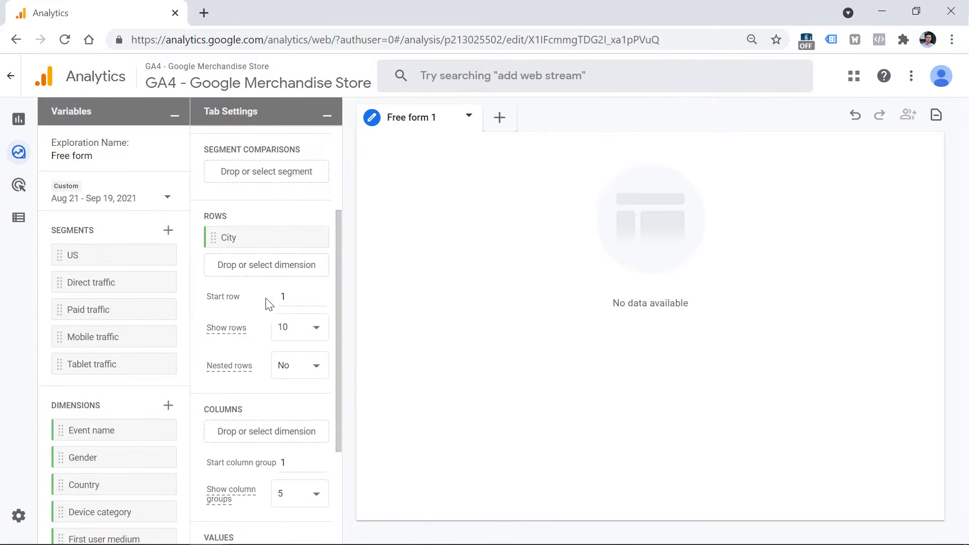
scroll(252, 298, up, 3)
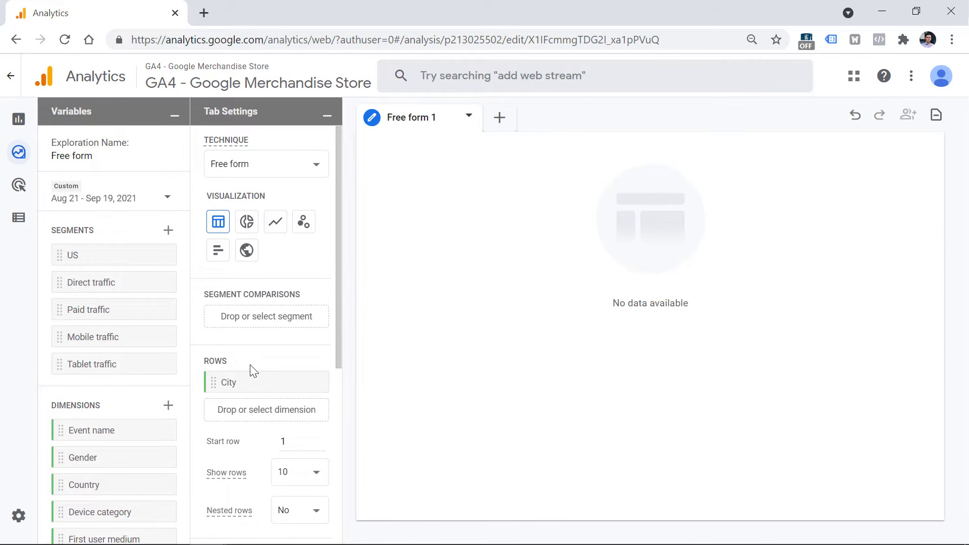
mouse_move(251, 371)
scroll(250, 358, down, 5)
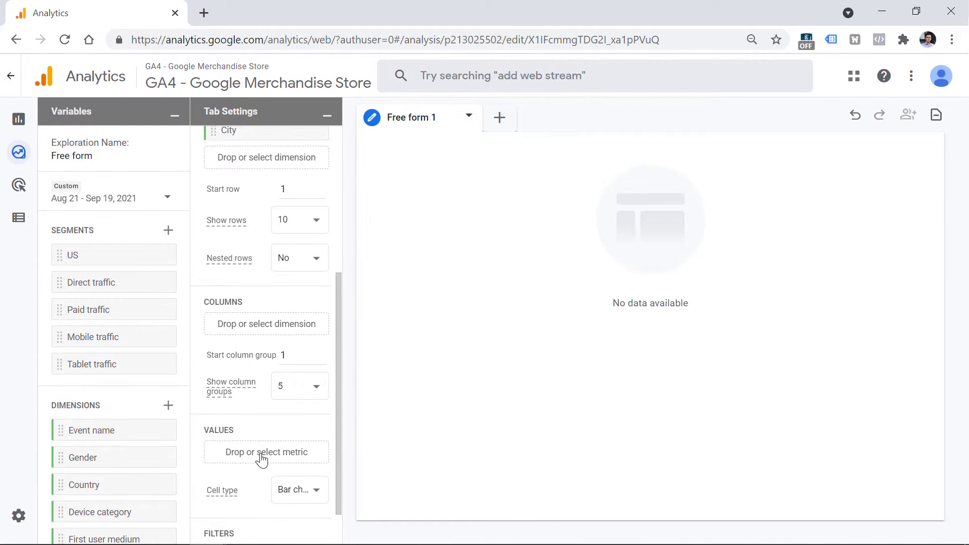
scroll(130, 372, down, 3)
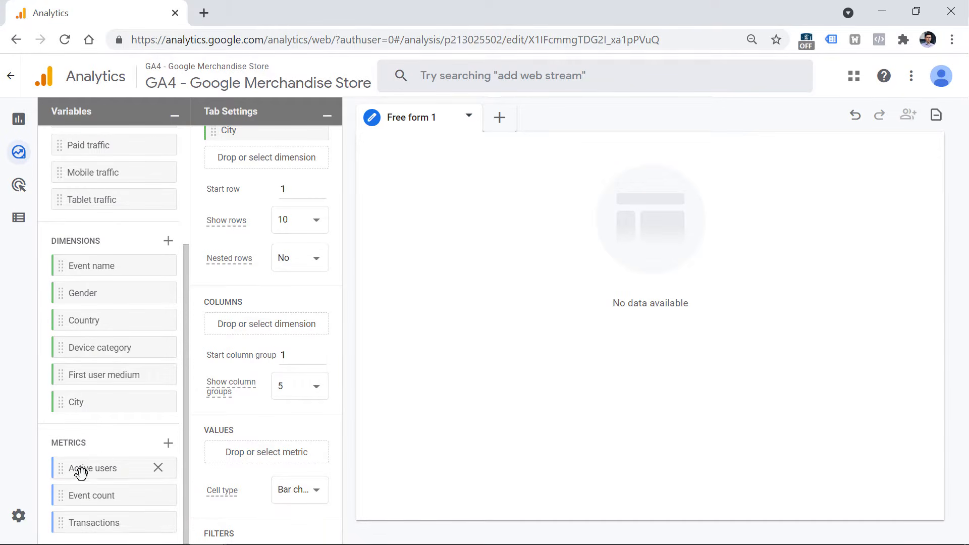
drag(105, 470, 106, 437)
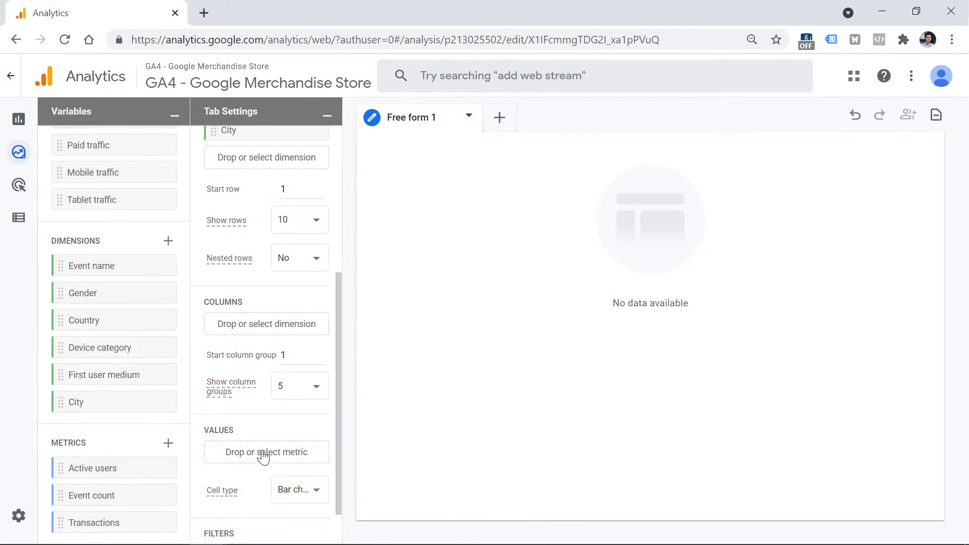
click(259, 452)
click(313, 470)
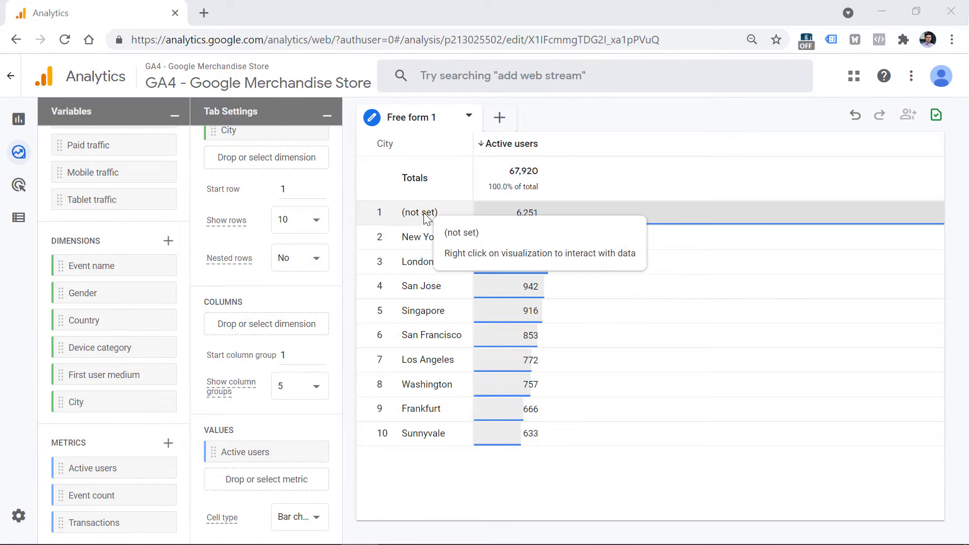
- Exclude the (not set) city from the table and replace City with Device category as the row dimension
right_click(423, 213)
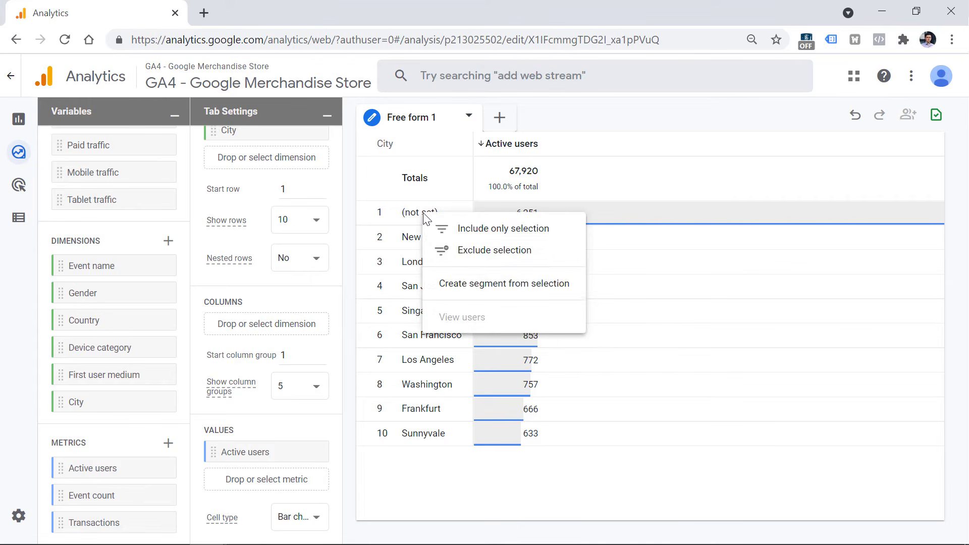
click(478, 253)
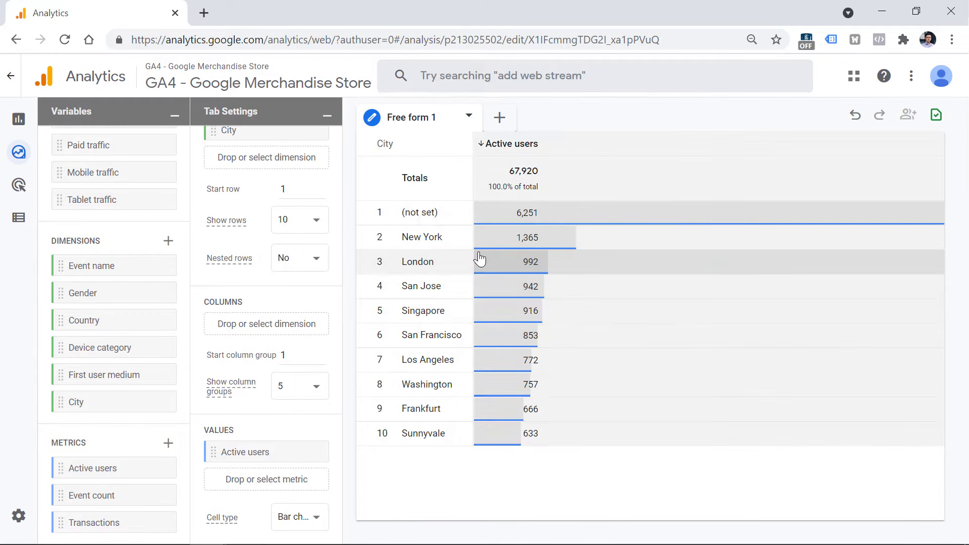
scroll(268, 249, up, 5)
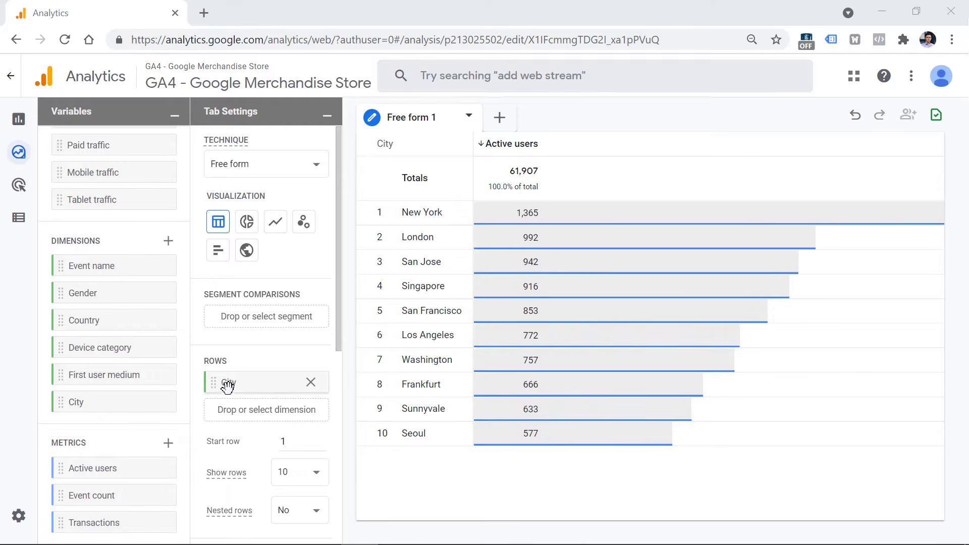
click(310, 382)
drag(61, 347, 213, 385)
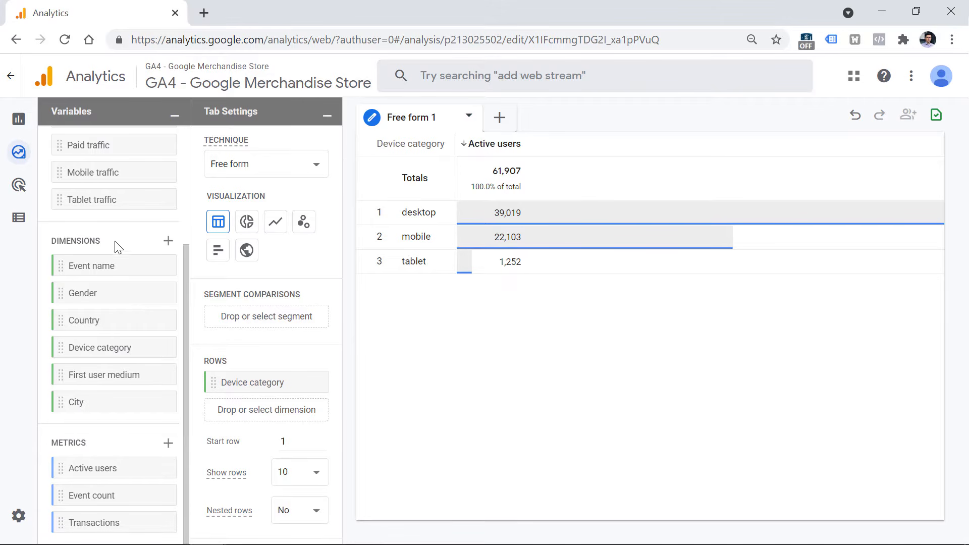
- Add the Operating system dimension to the exploration's variables and use it as a second row dimension
click(168, 241)
text(opera)
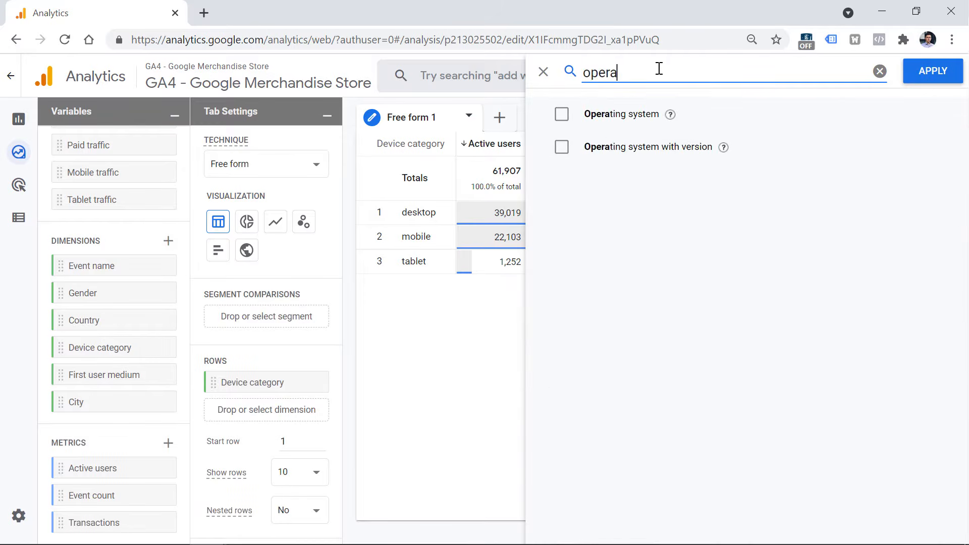
click(569, 120)
click(932, 71)
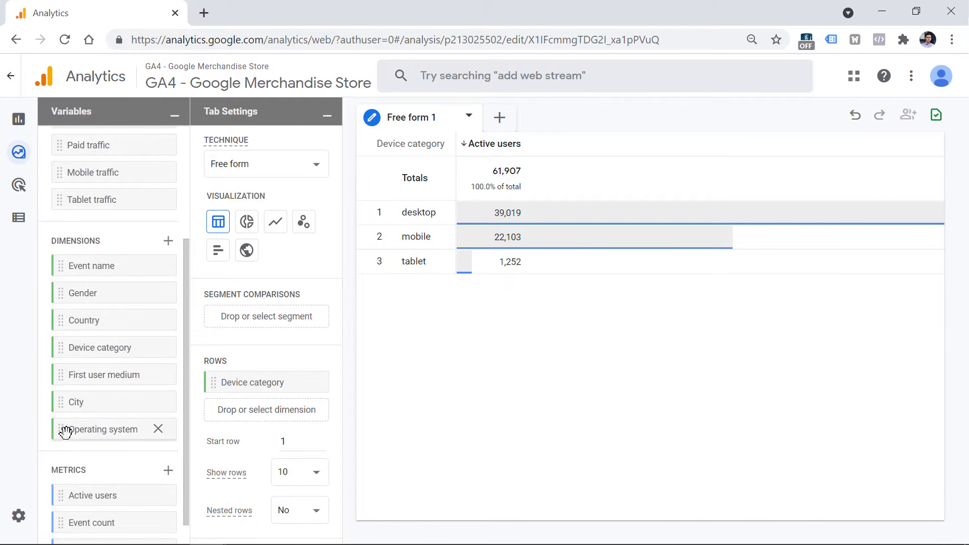
double_click(91, 430)
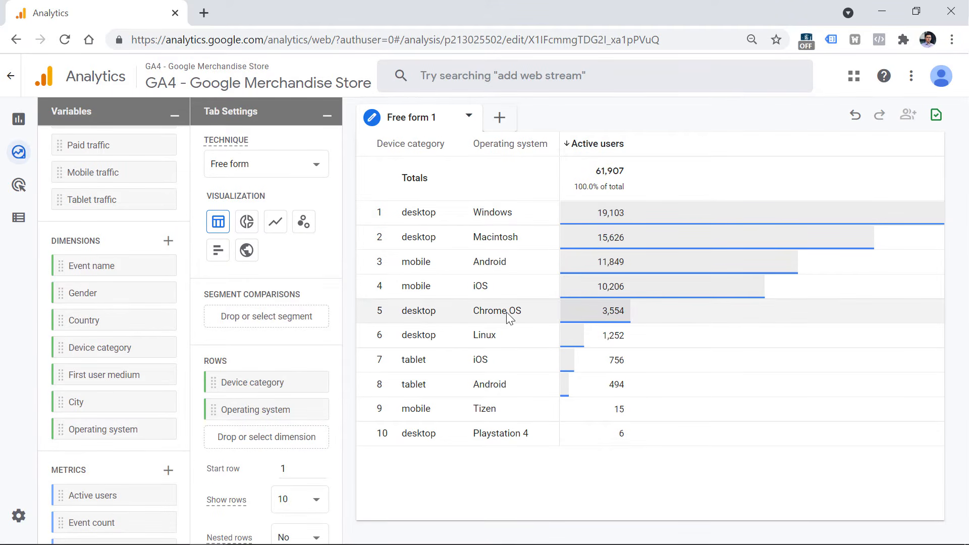
- Set Nested rows to Yes so operating systems are grouped under each device category
scroll(255, 316, down, 5)
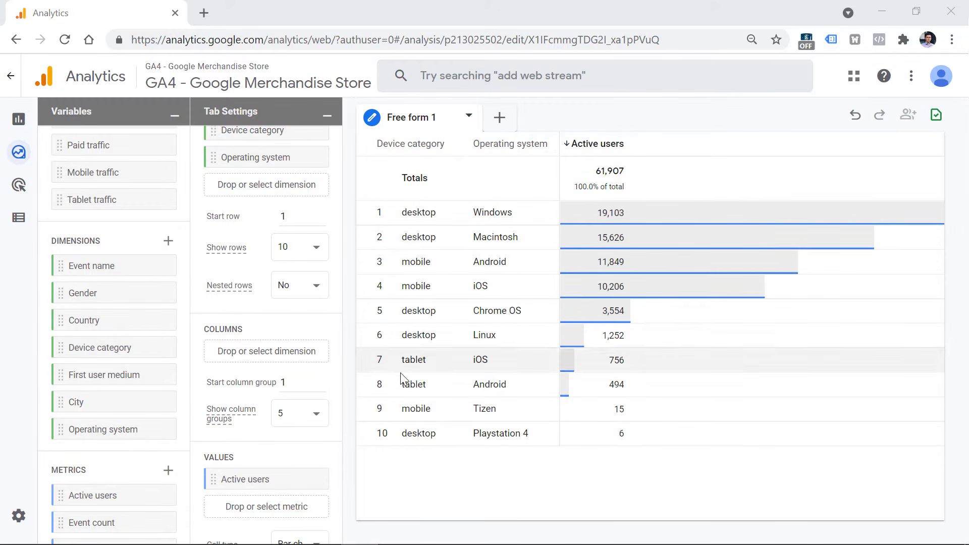
click(317, 286)
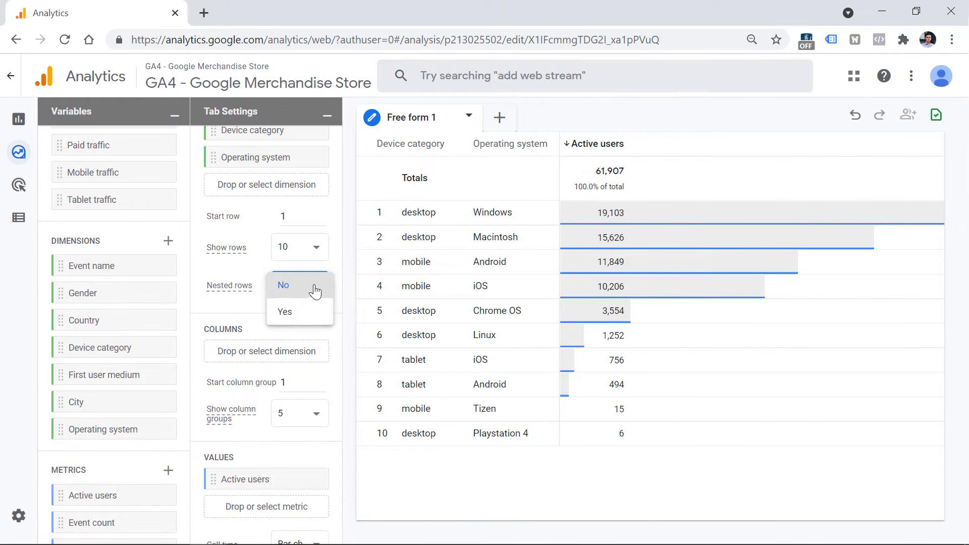
click(291, 323)
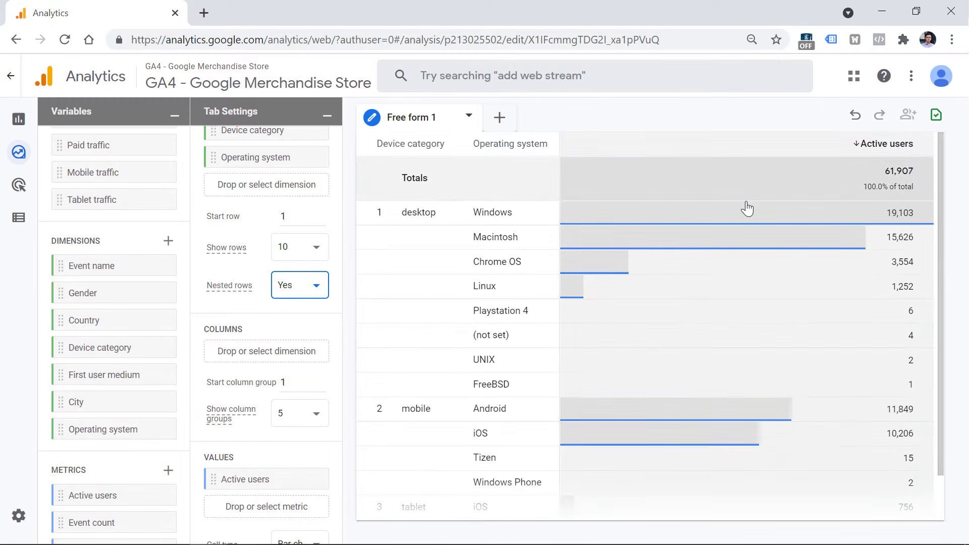
- Review the nested device and operating system table and remove both Device category and Operating system from the rows
scroll(525, 314, down, 1)
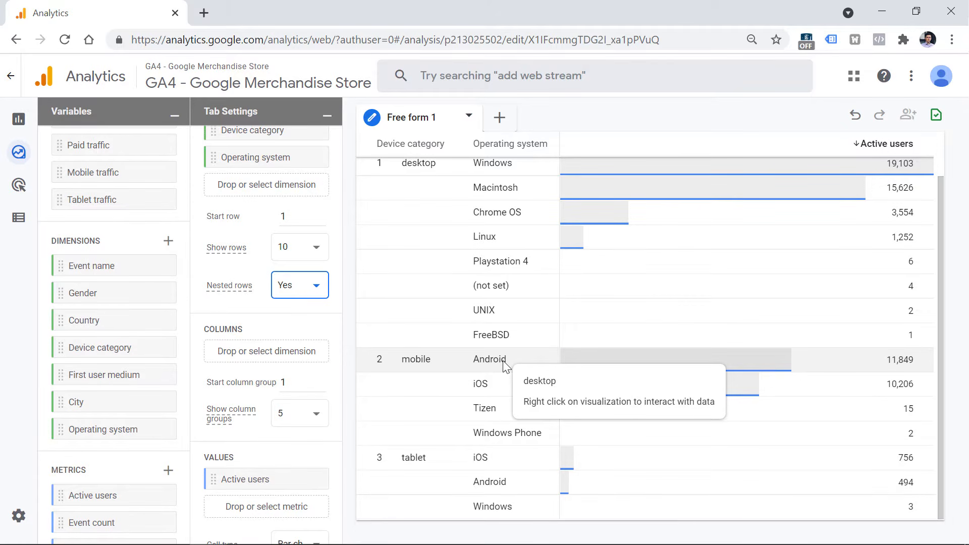
scroll(502, 360, up, 1)
scroll(252, 278, up, 5)
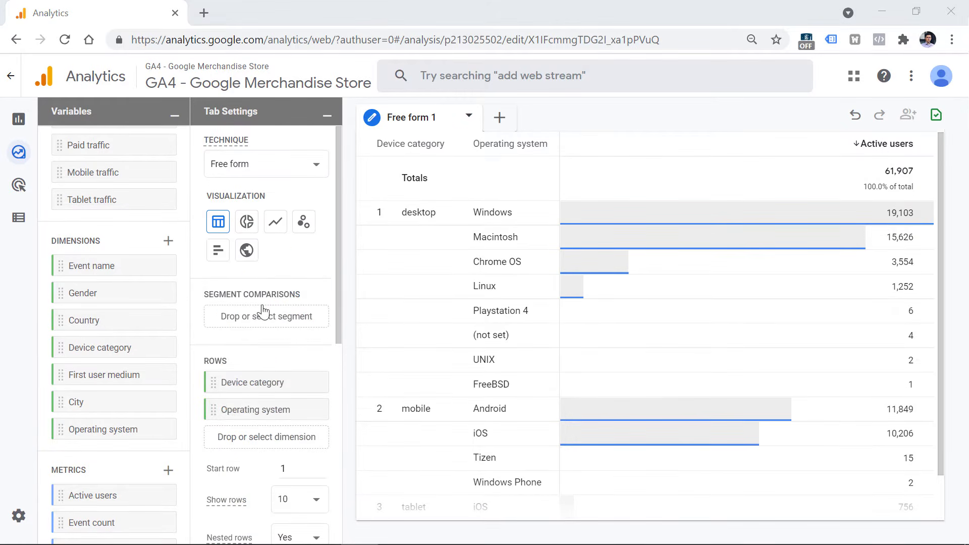
click(310, 383)
click(310, 382)
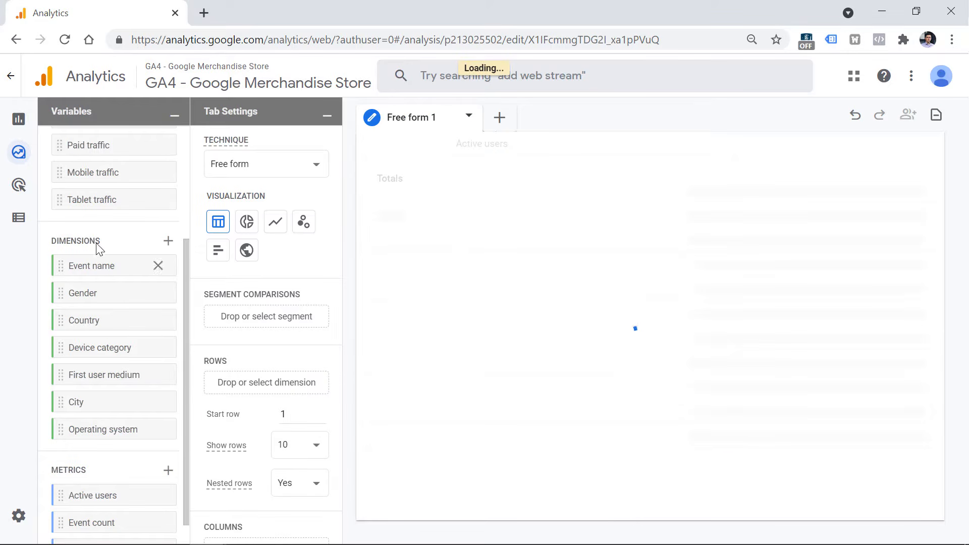
- Check that Country is among the exploration's selected dimensions and use it as the table's row dimension
click(168, 241)
text(opera)
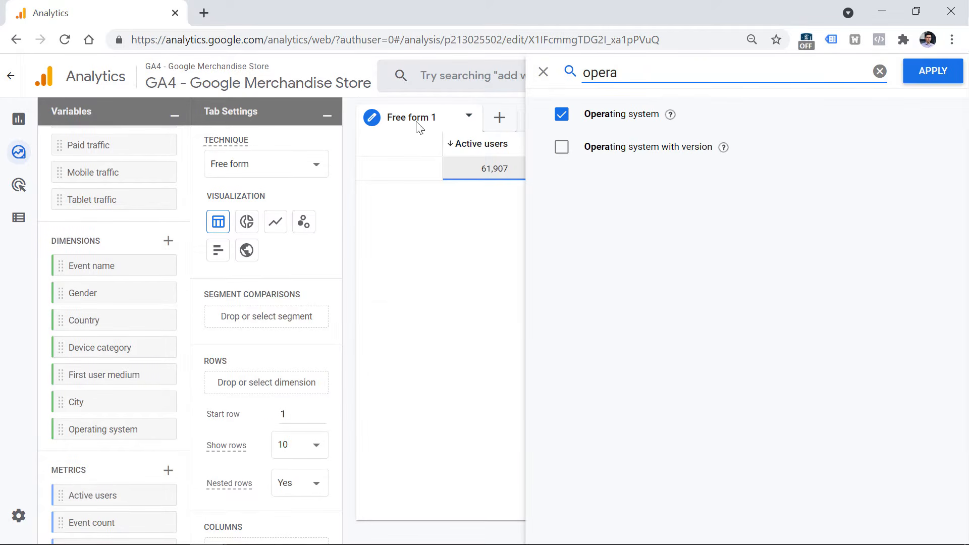
double_click(602, 73)
key(BackSpace)
text(coun)
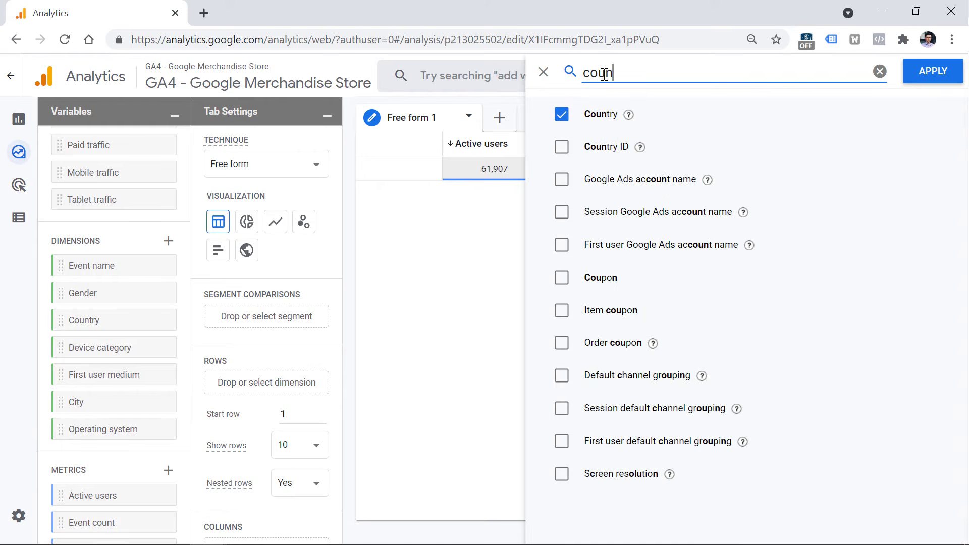
click(543, 72)
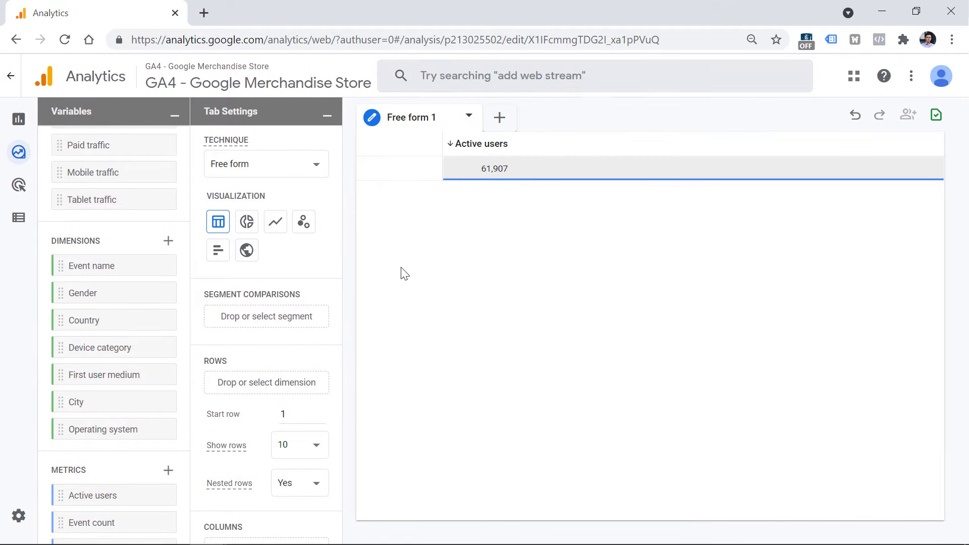
double_click(86, 318)
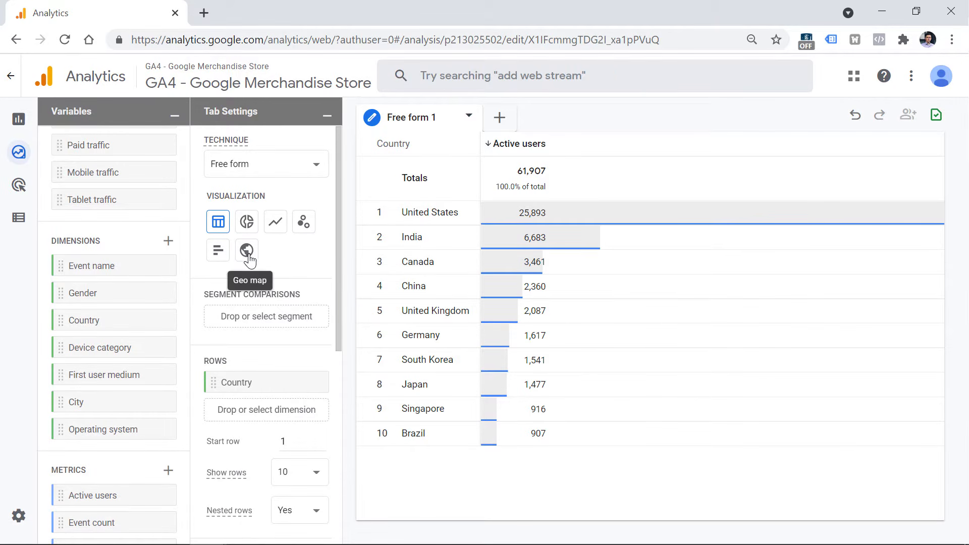
- Change the visualization to a Geo map and set the points per dimension to 50
click(247, 252)
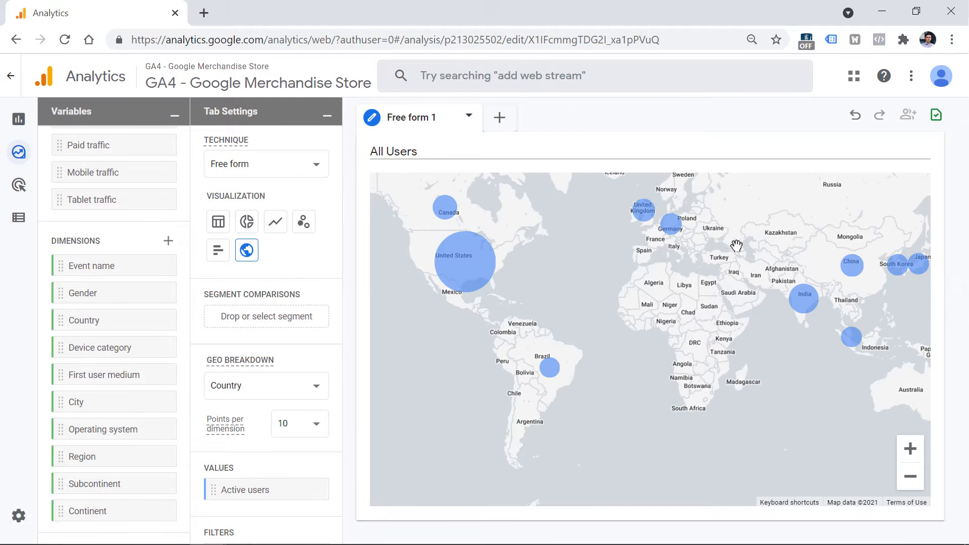
click(308, 432)
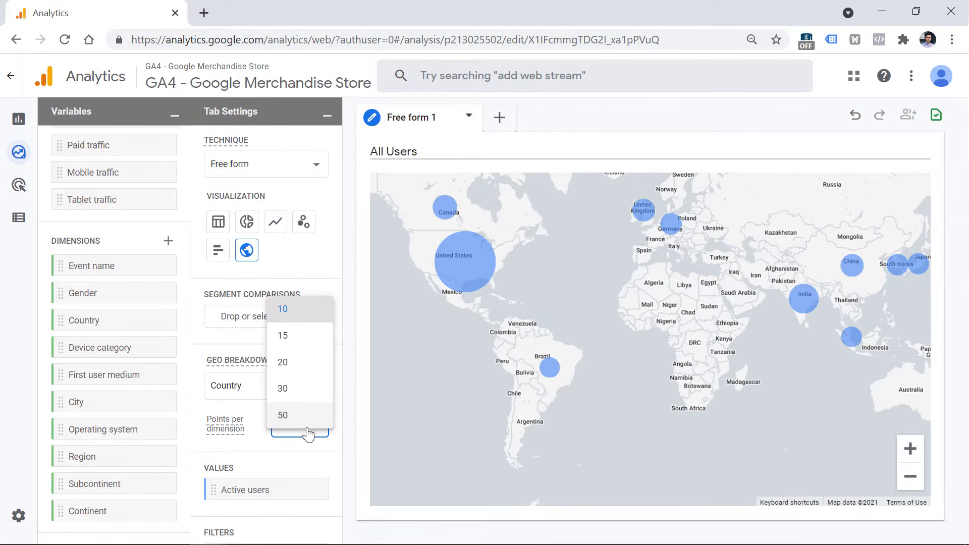
click(293, 417)
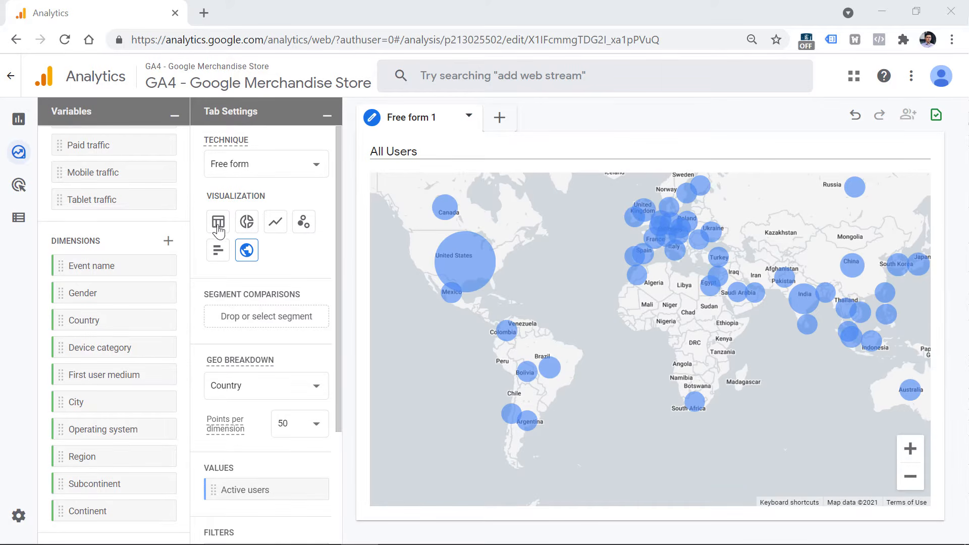
- Create a second Free form tab and add the Search term dimension to the exploration's variables
click(500, 123)
click(535, 151)
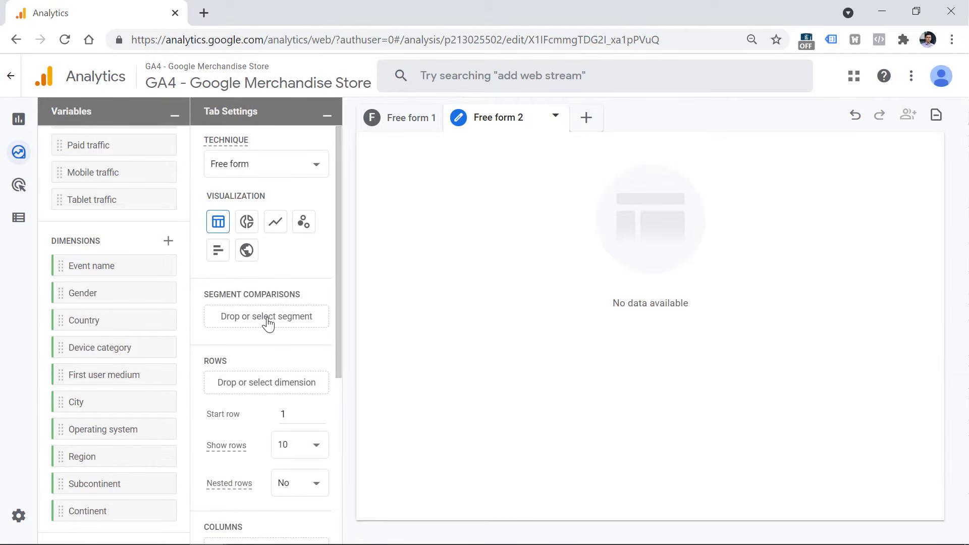
mouse_move(100, 245)
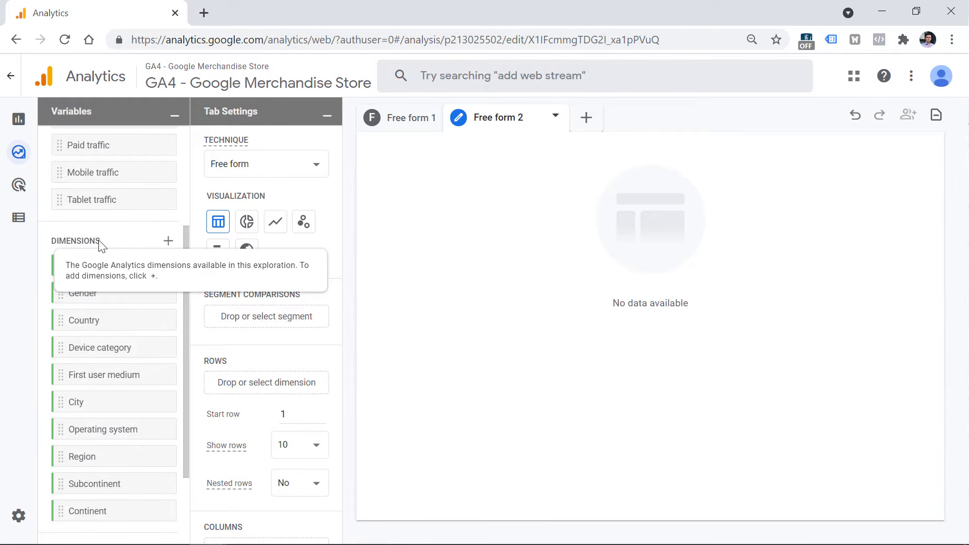
click(168, 241)
key(ctrl+a)
text(searc)
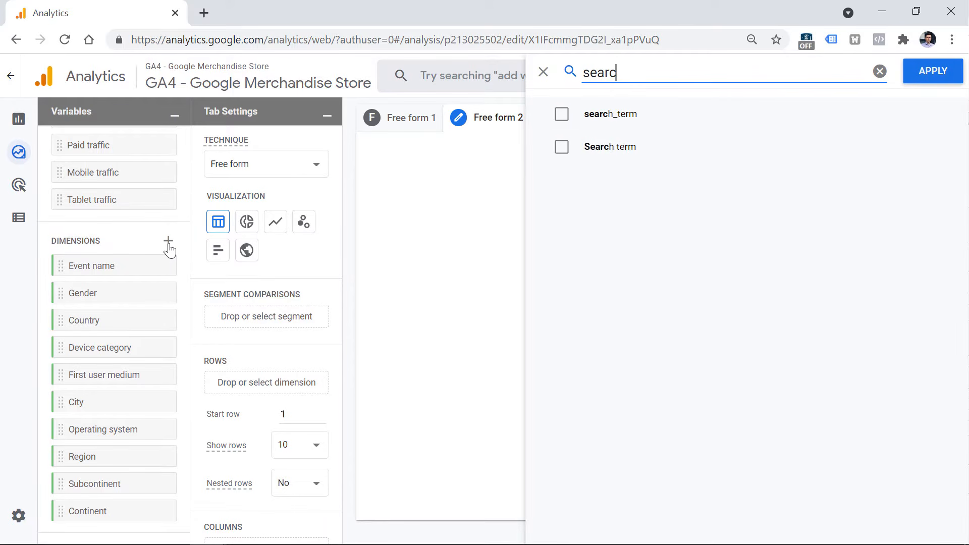
click(562, 147)
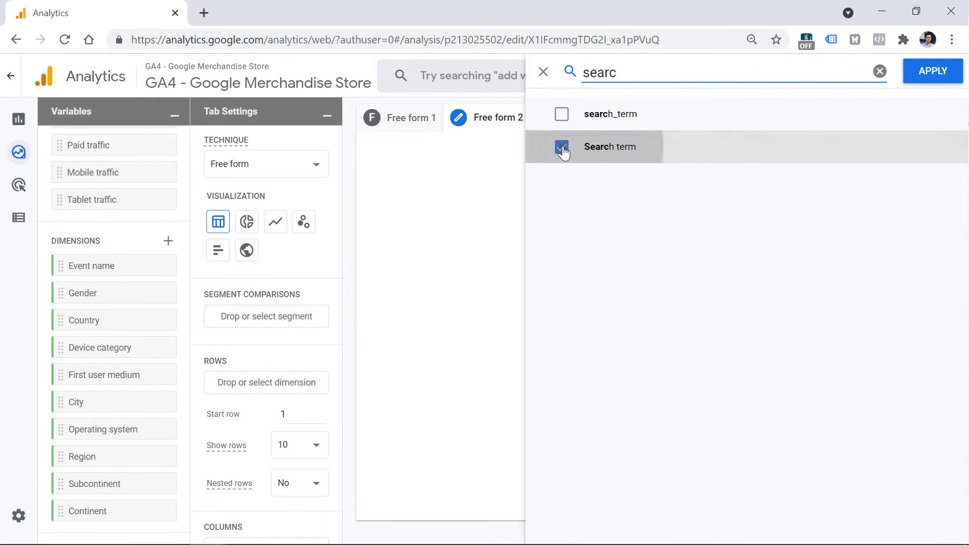
click(933, 72)
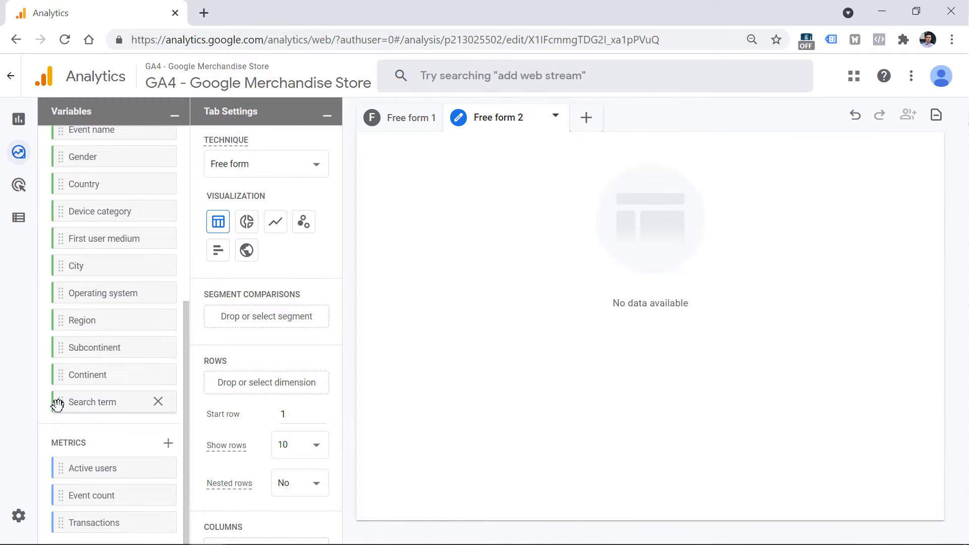
- Use Search term as the row dimension and Event count as the value metric in the new Free form tab
drag(60, 404, 209, 385)
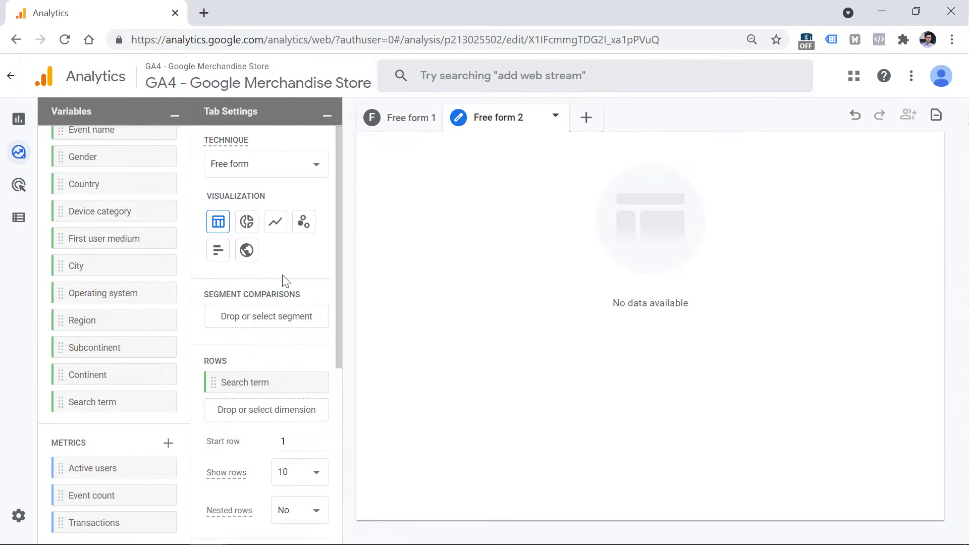
scroll(262, 282, down, 4)
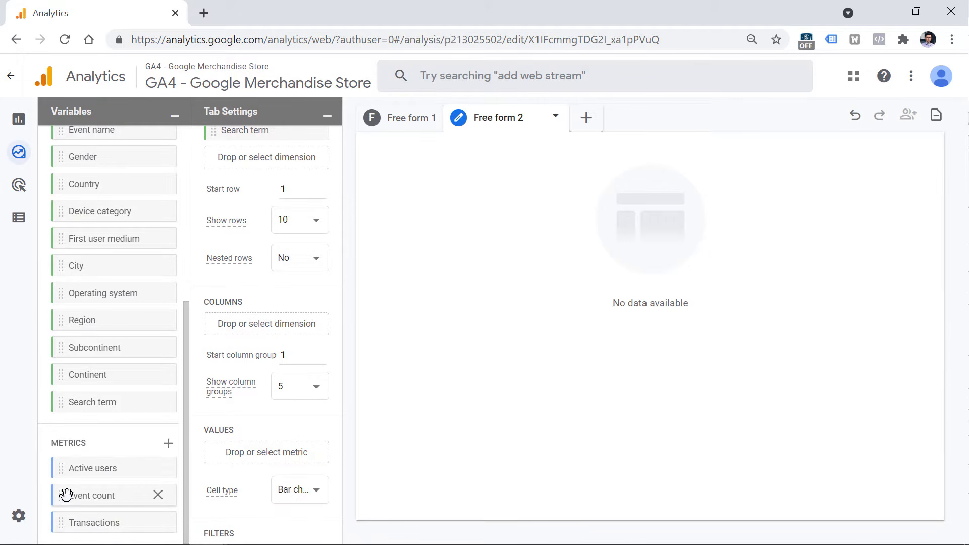
drag(64, 494, 225, 452)
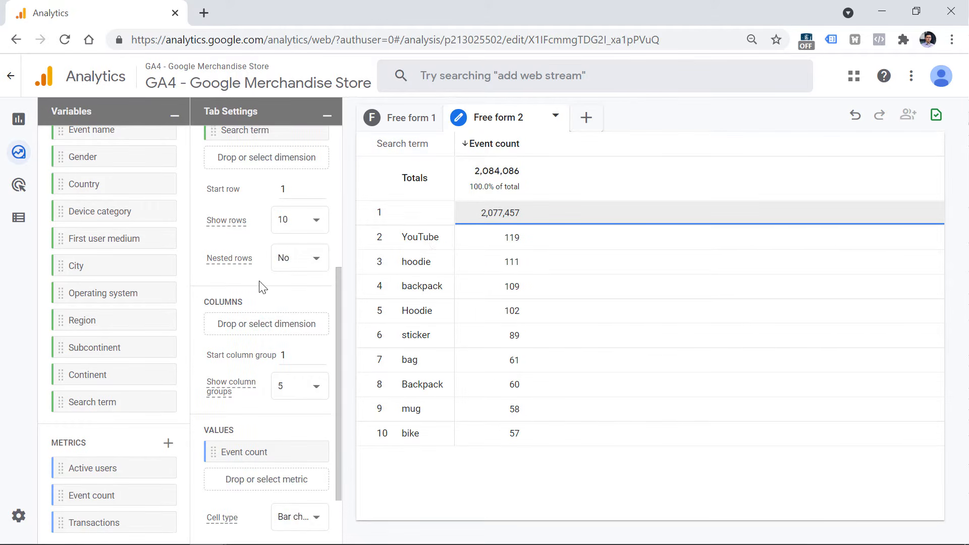
- Add Event name as a filter on the search term table
scroll(262, 286, up, 5)
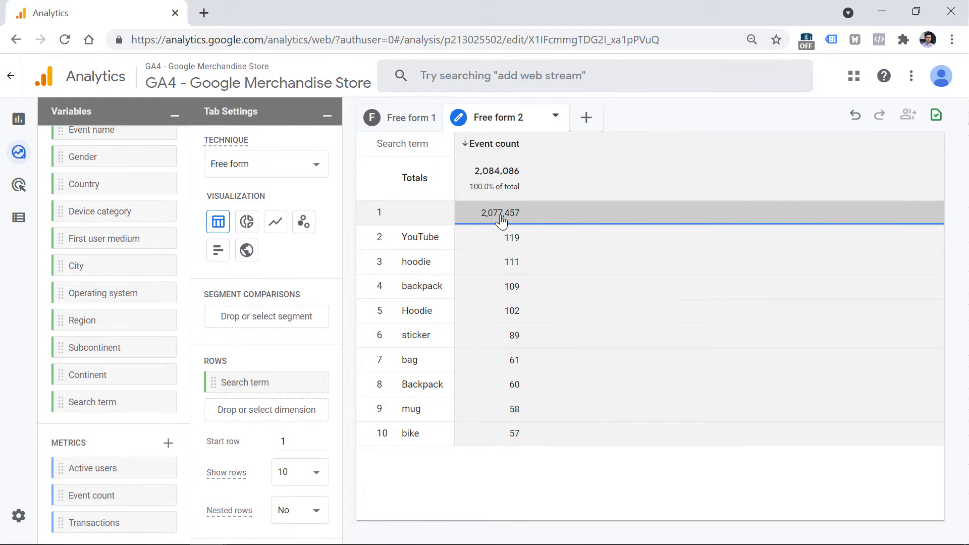
scroll(281, 444, down, 6)
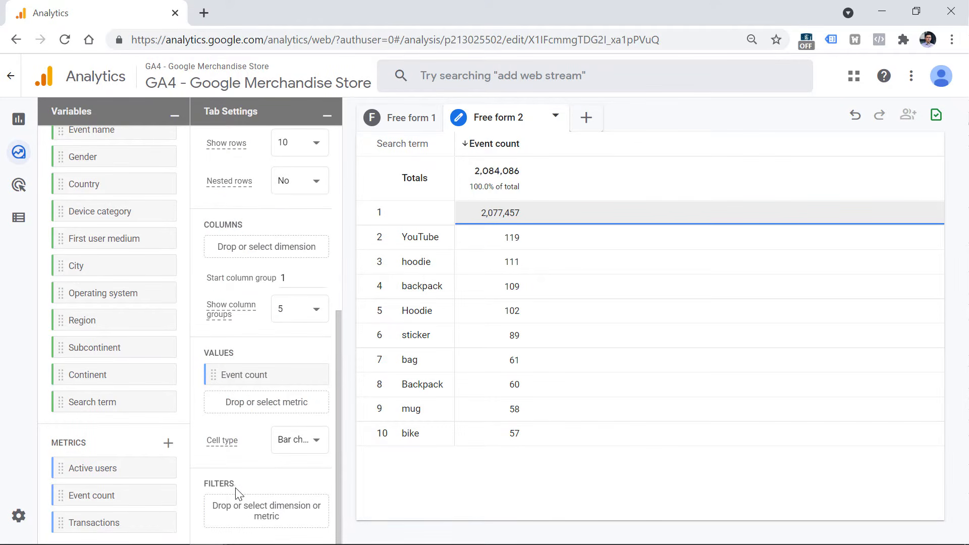
click(268, 514)
click(320, 230)
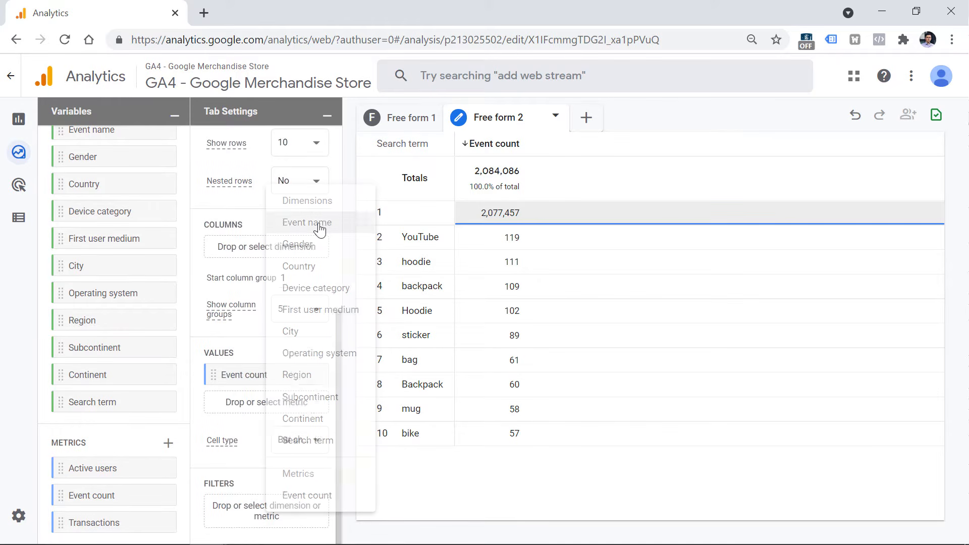
scroll(281, 308, down, 3)
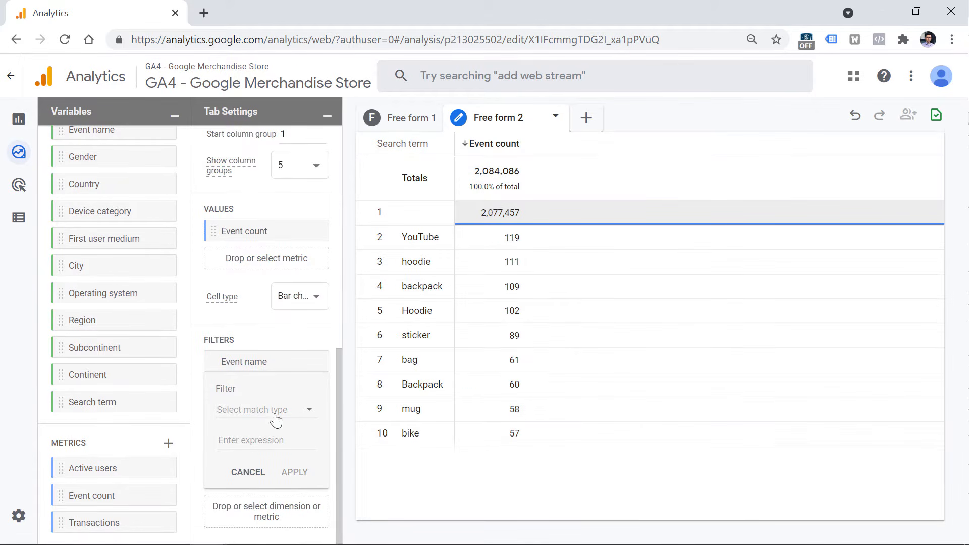
- Set the Event name filter to exactly match the view_search_results event and apply it
click(259, 407)
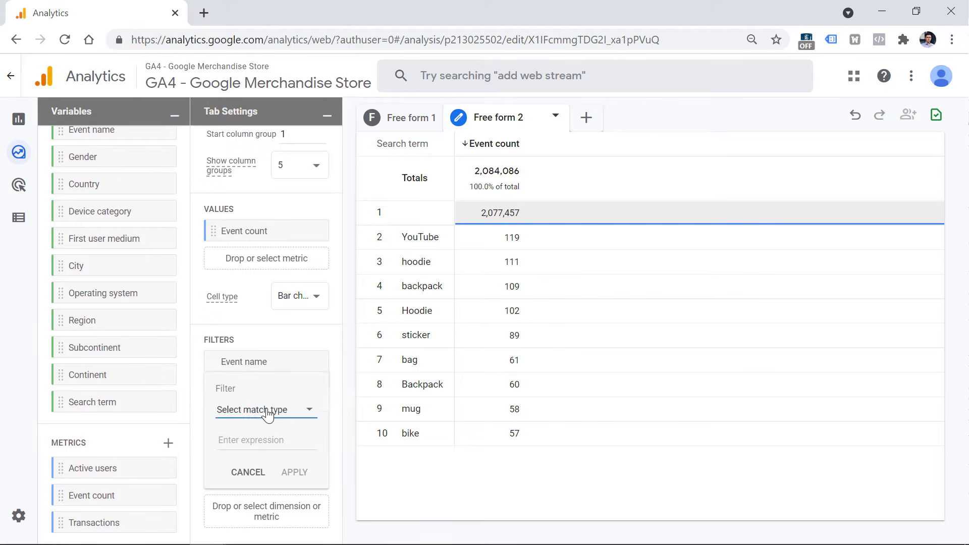
click(255, 386)
click(257, 442)
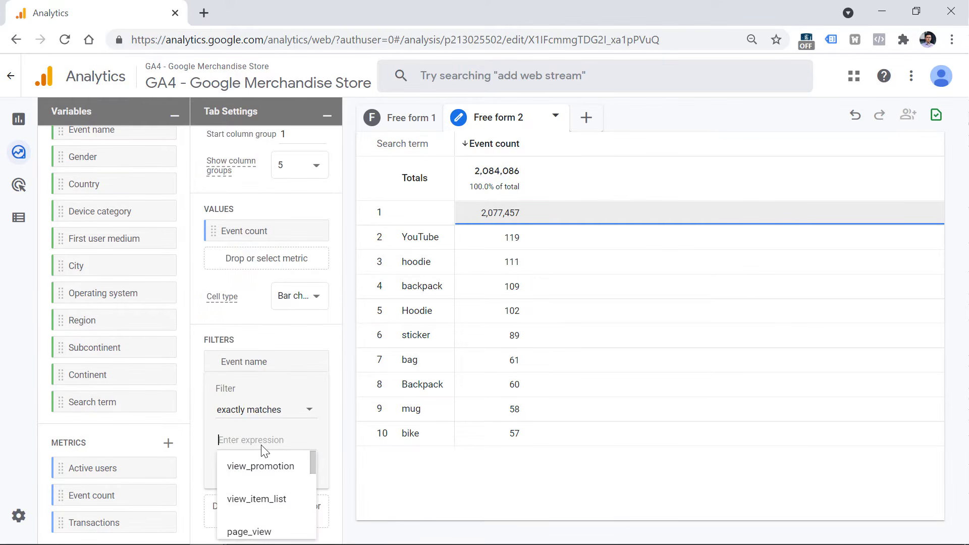
text(view_)
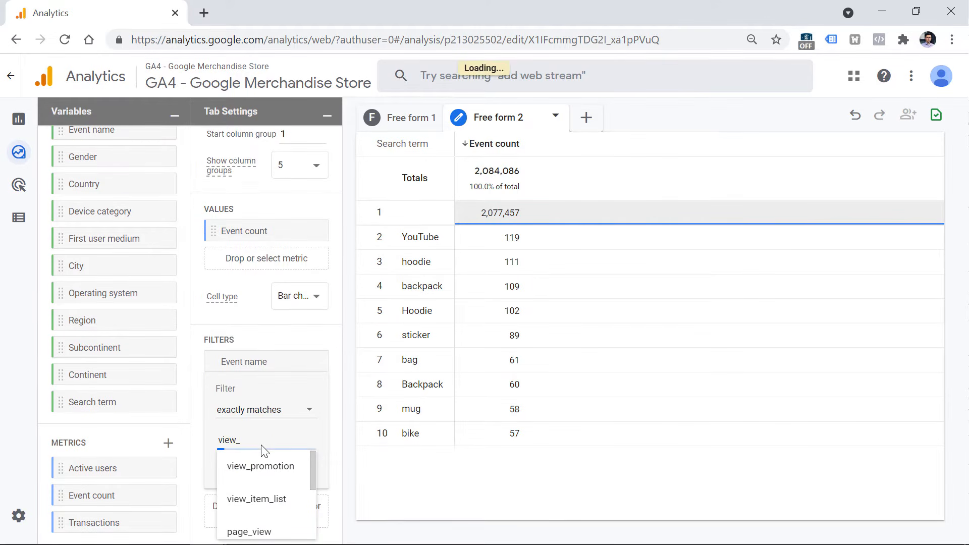
text(sear)
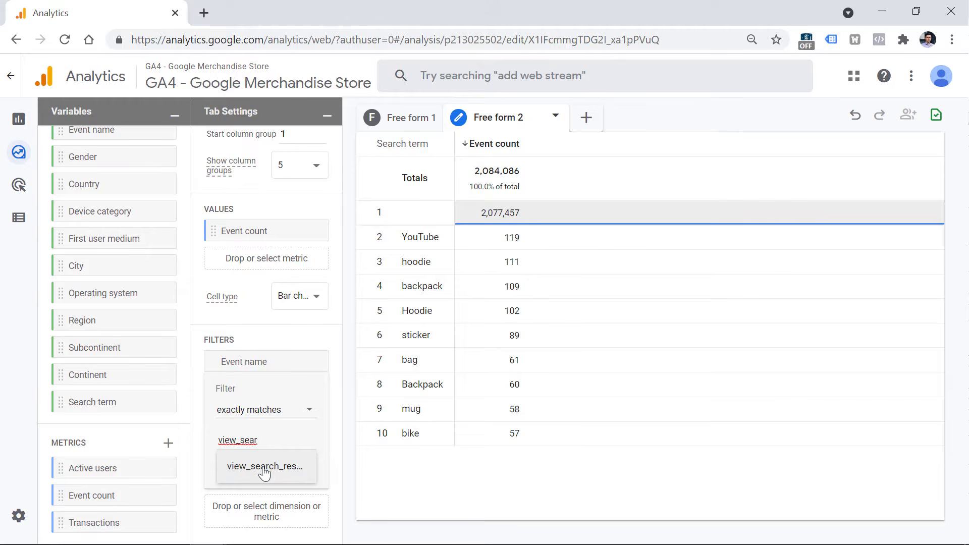
click(264, 472)
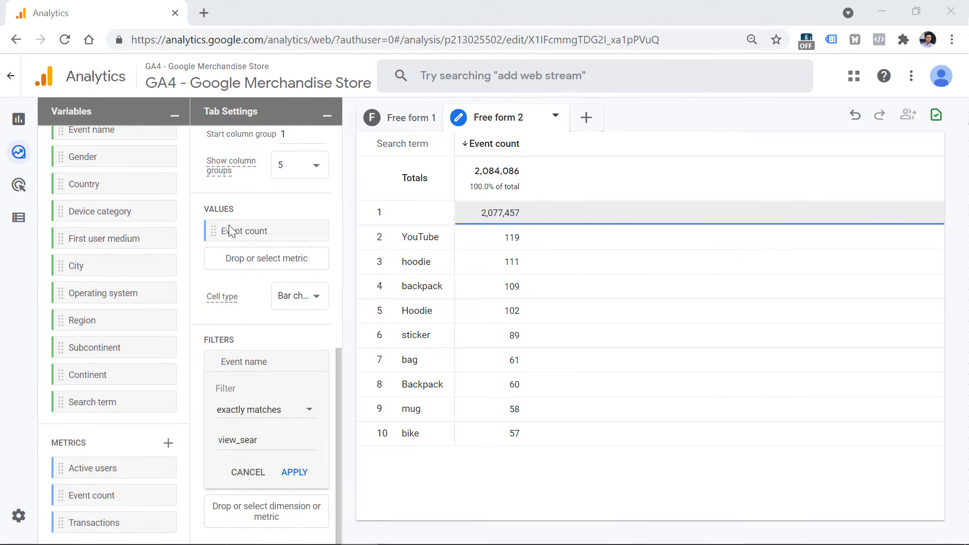
click(291, 475)
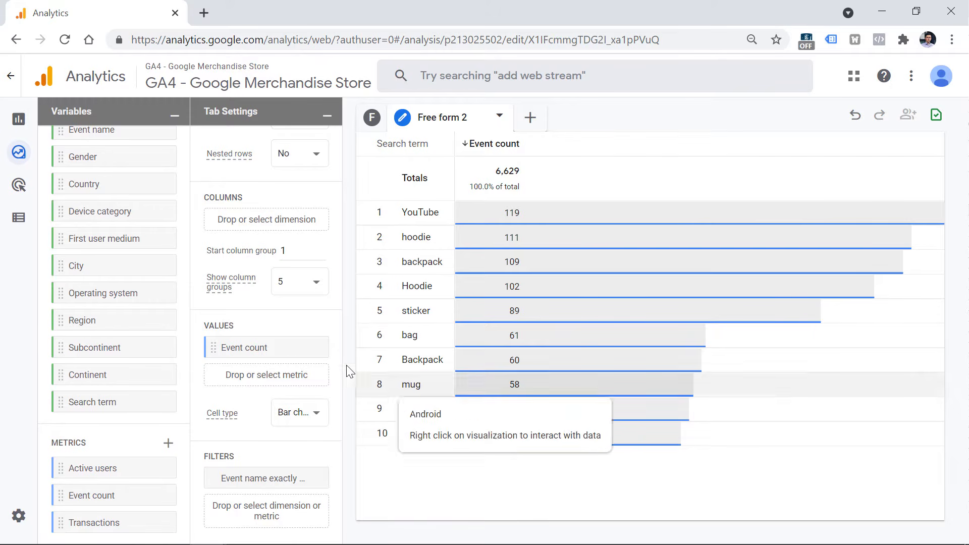
- Set Show rows to 500 for the search term table and look through the listed terms
scroll(277, 335, up, 5)
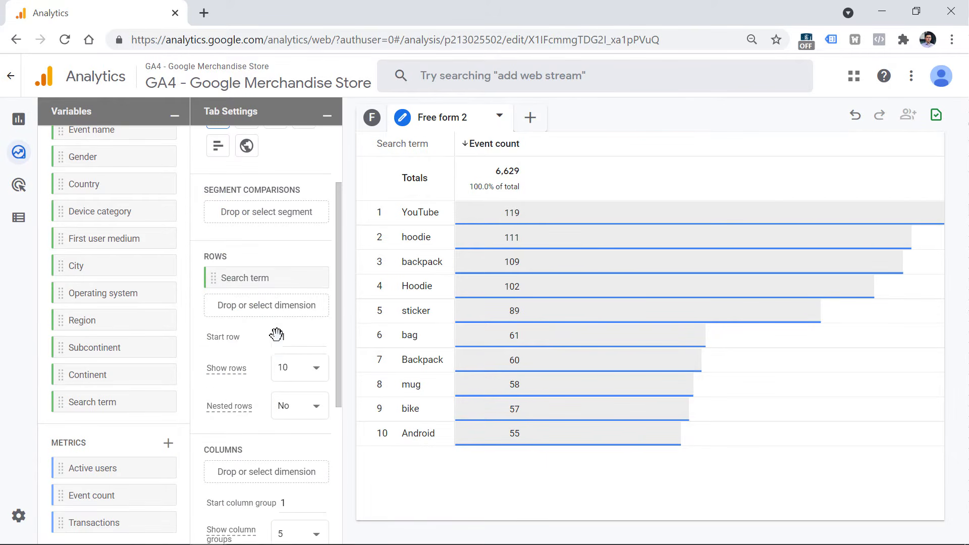
click(314, 368)
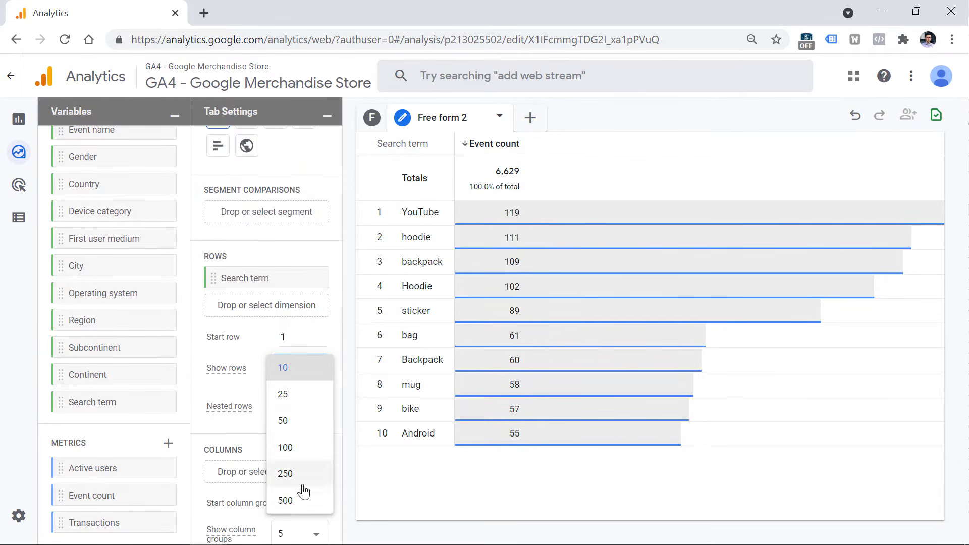
click(301, 500)
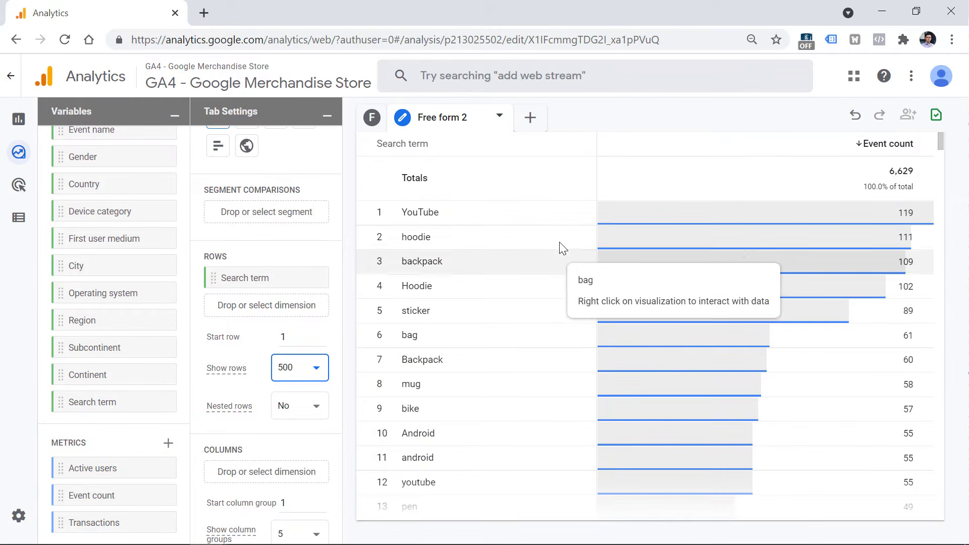
scroll(568, 247, down, 5)
scroll(567, 247, down, 10)
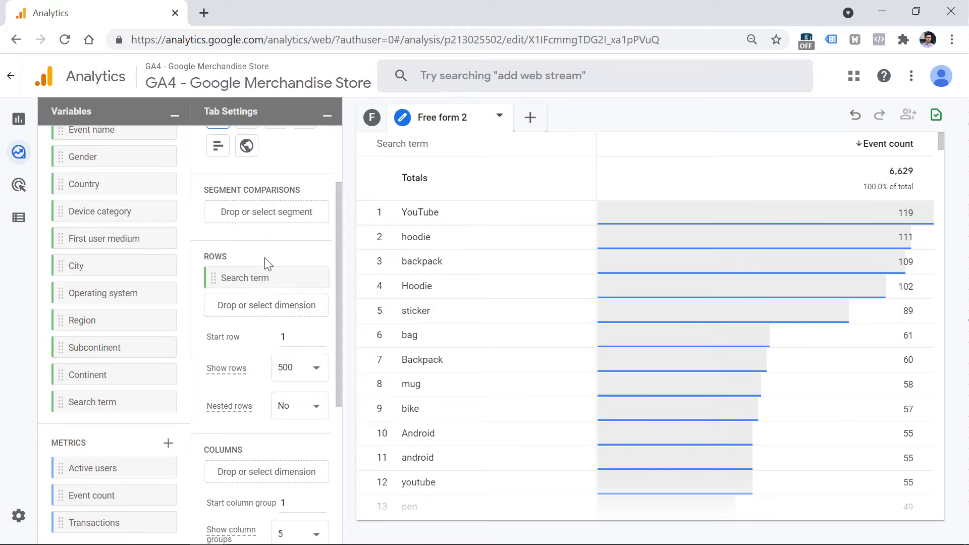
- Undo the Show rows change and the Event name filter, and redo both changes
mouse_move(267, 262)
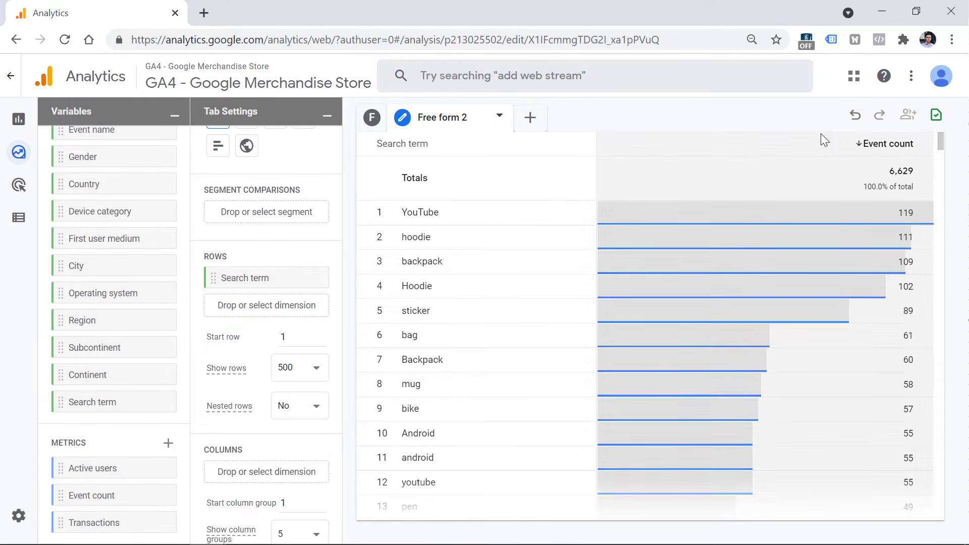
click(856, 116)
click(858, 121)
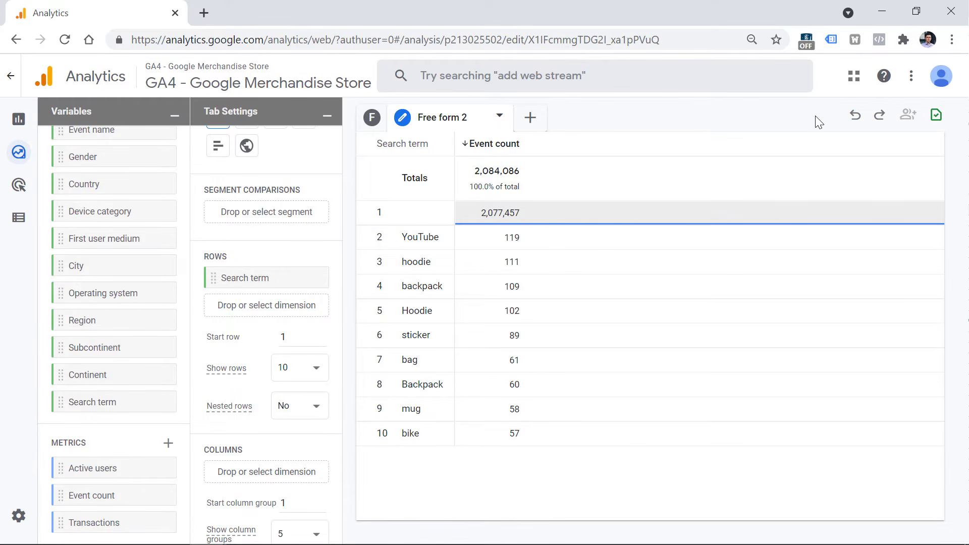
click(879, 121)
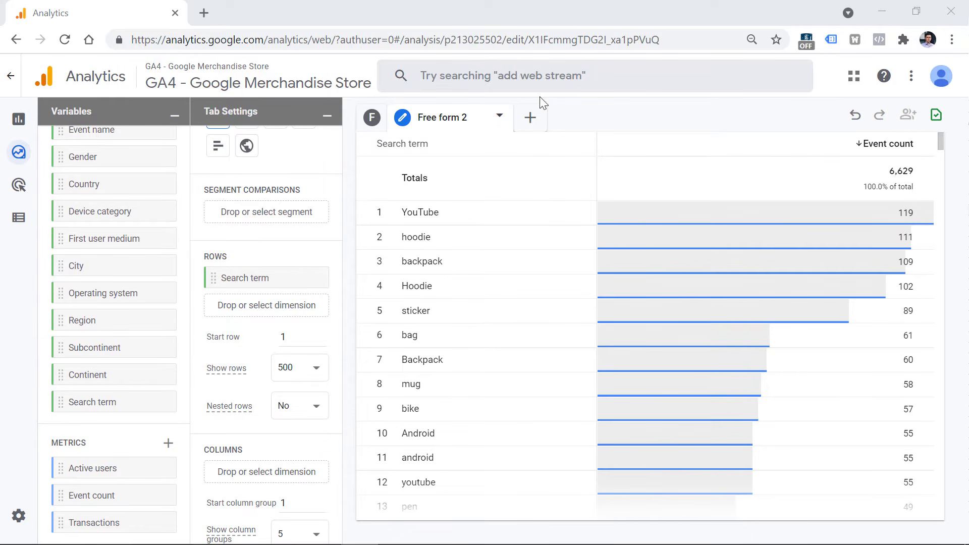
- Add a new Funnel exploration tab alongside the two free-form tabs
click(530, 118)
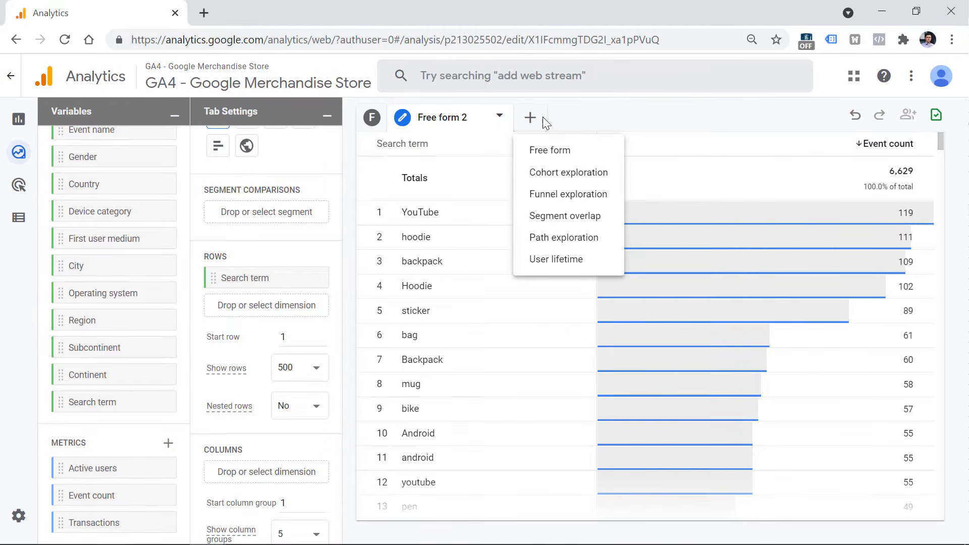
click(571, 126)
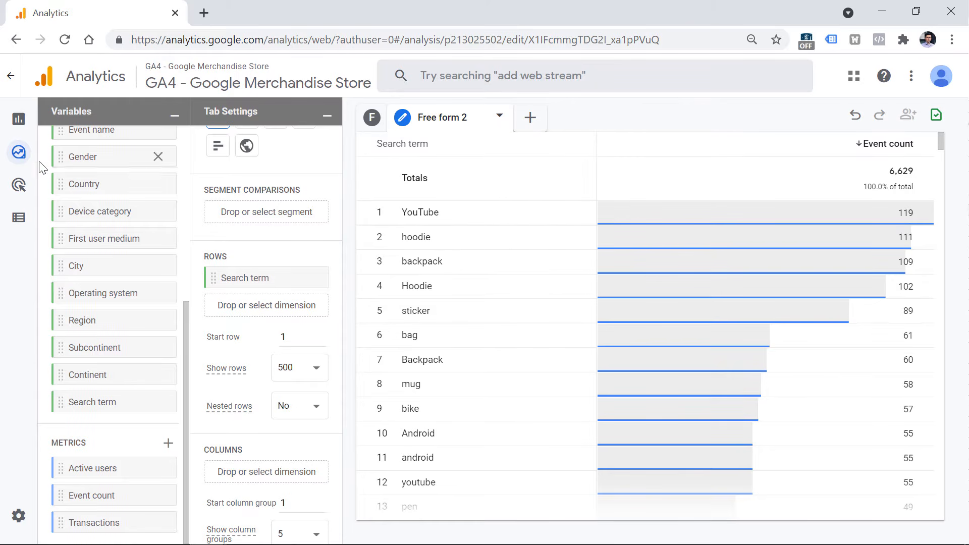
mouse_move(86, 151)
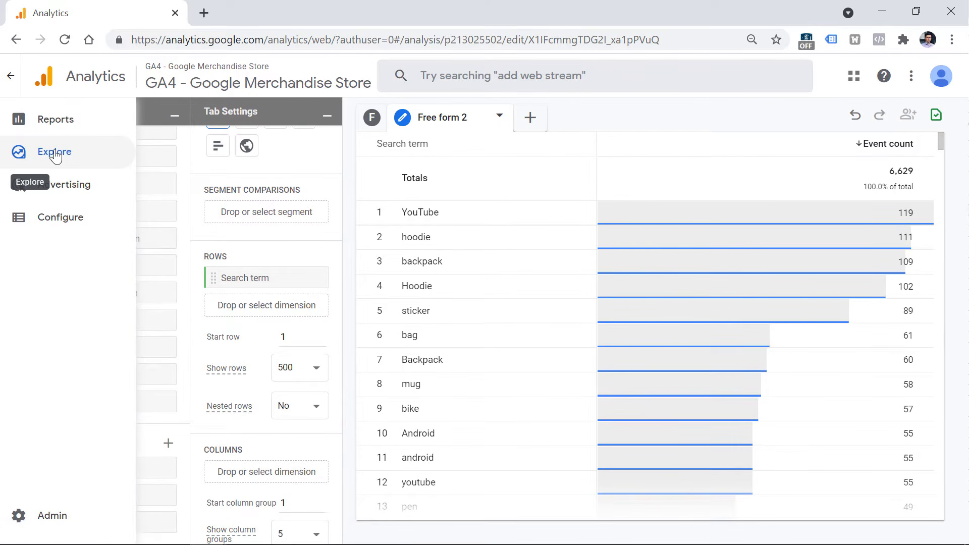
click(529, 118)
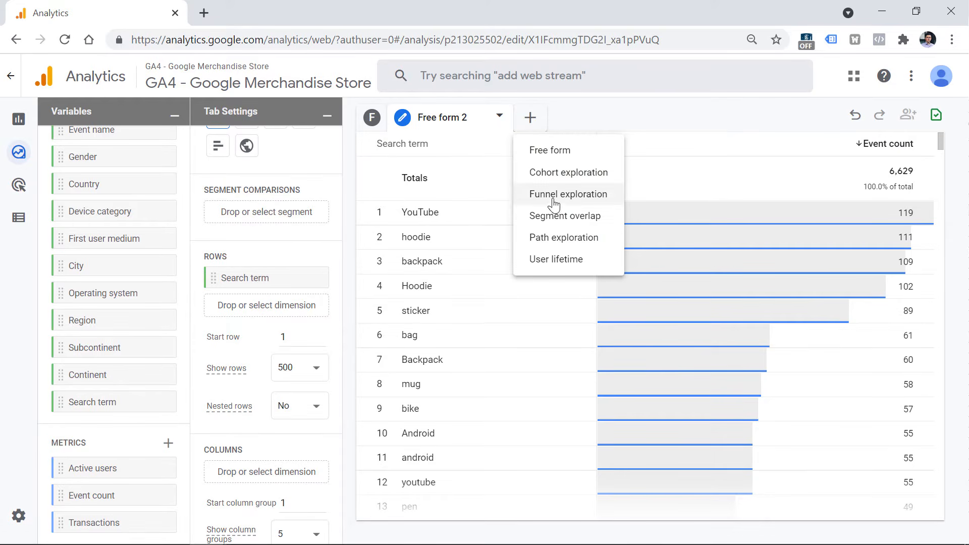
click(568, 127)
click(536, 121)
click(568, 195)
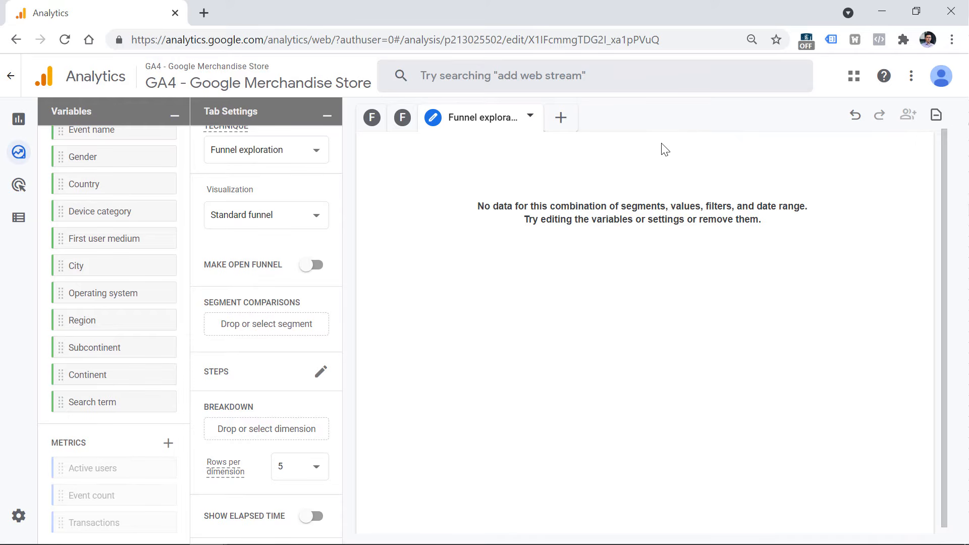
- Define funnel step 1 with the view_item event and name it "Viewed any product"
scroll(303, 286, up, 1)
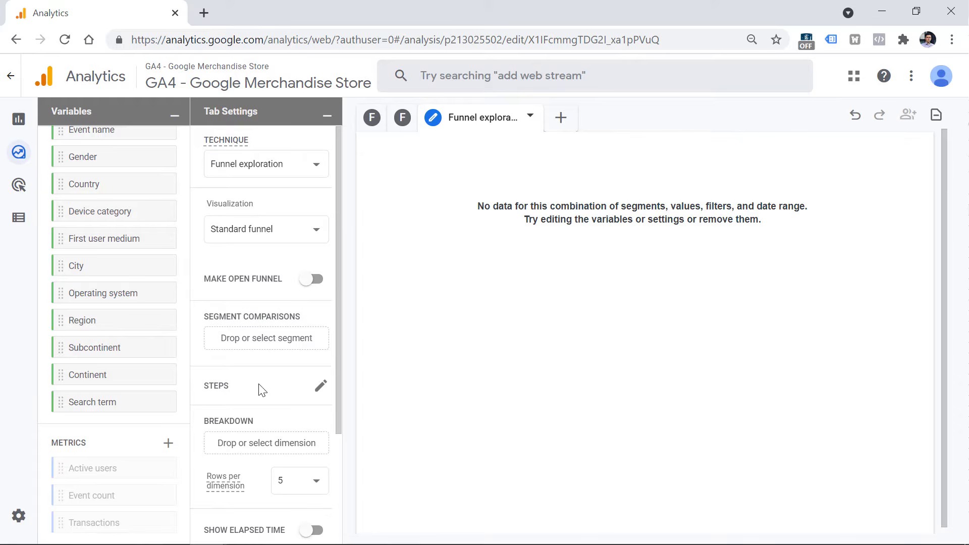
scroll(297, 372, down, 3)
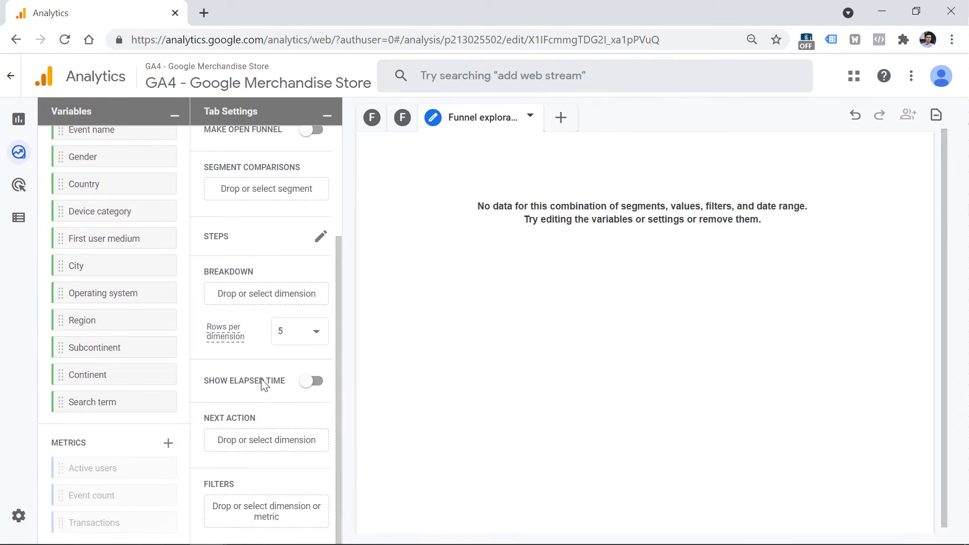
mouse_move(254, 384)
scroll(267, 302, up, 3)
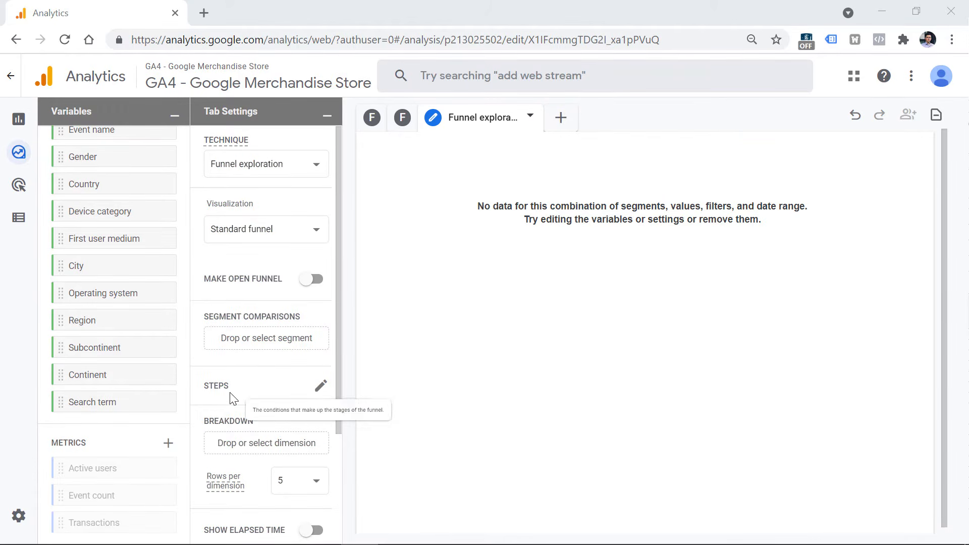
click(324, 389)
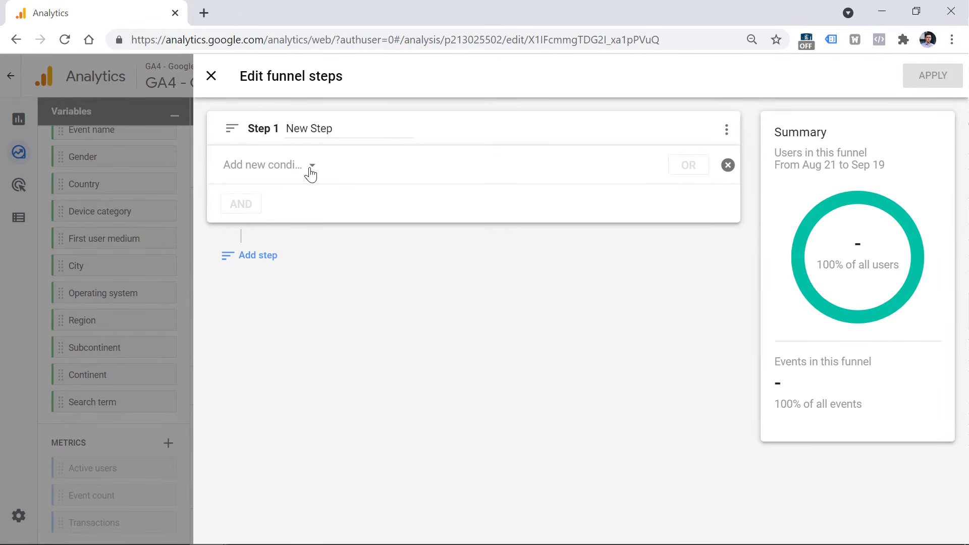
click(294, 171)
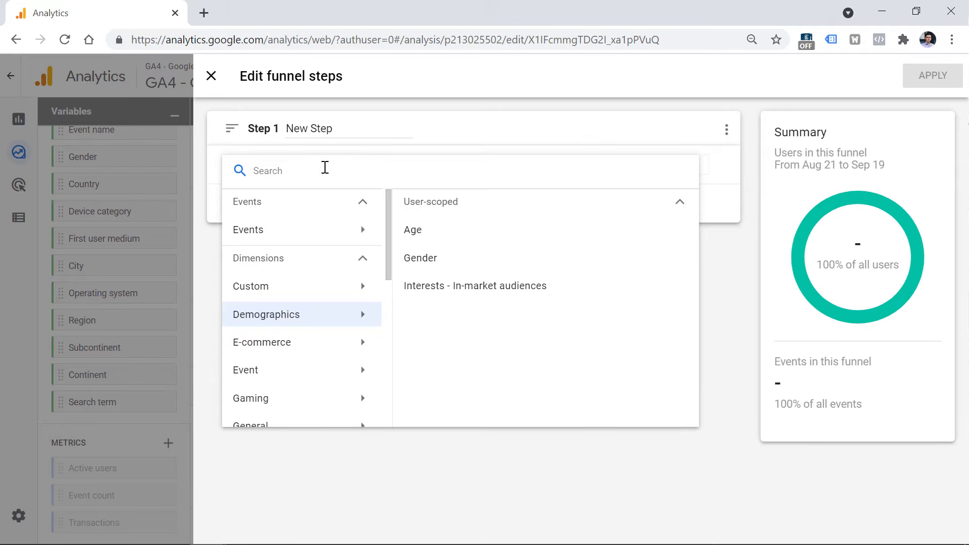
text(view_)
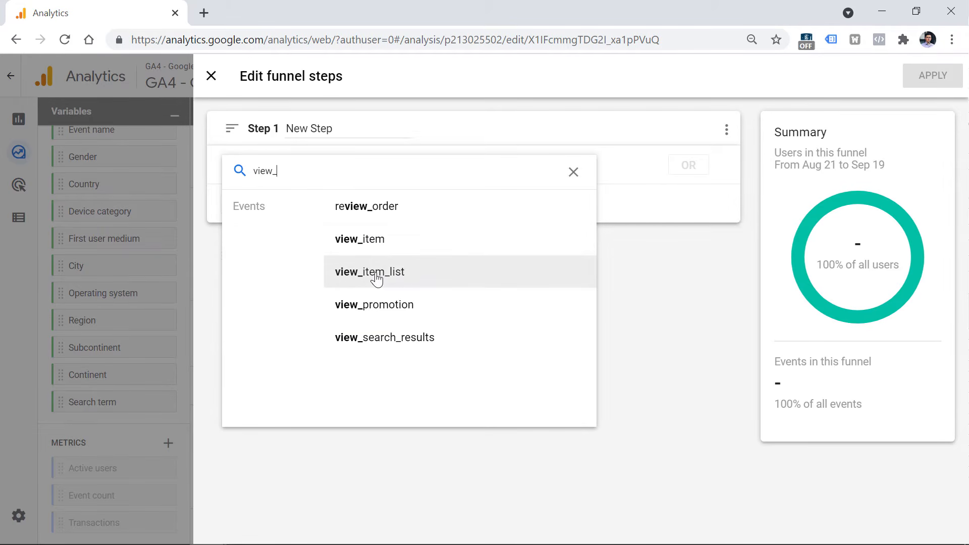
click(372, 251)
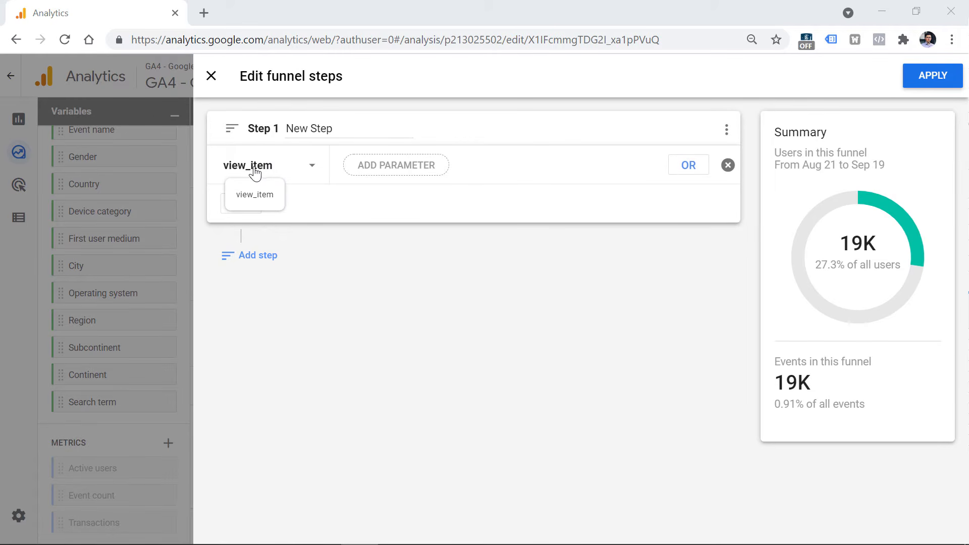
triple_click(330, 129)
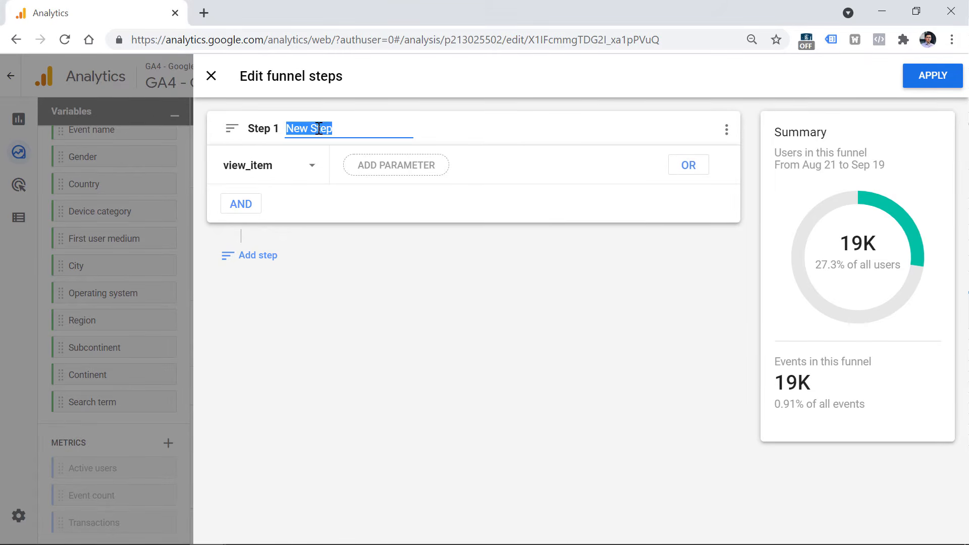
text(Viewed product)
text(any produc)
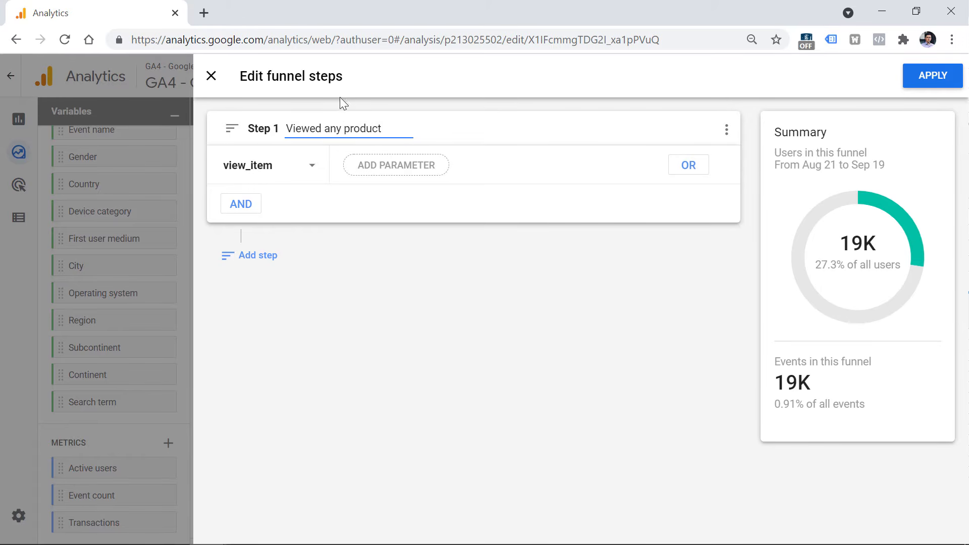
- Add a second funnel step using the add_to_cart event and name it "Added to cart"
click(258, 256)
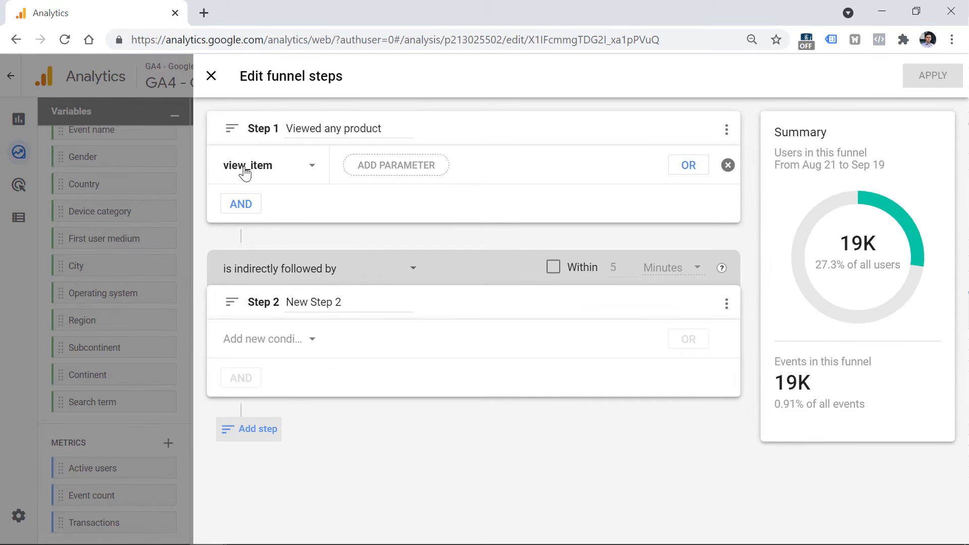
click(265, 346)
text(add_)
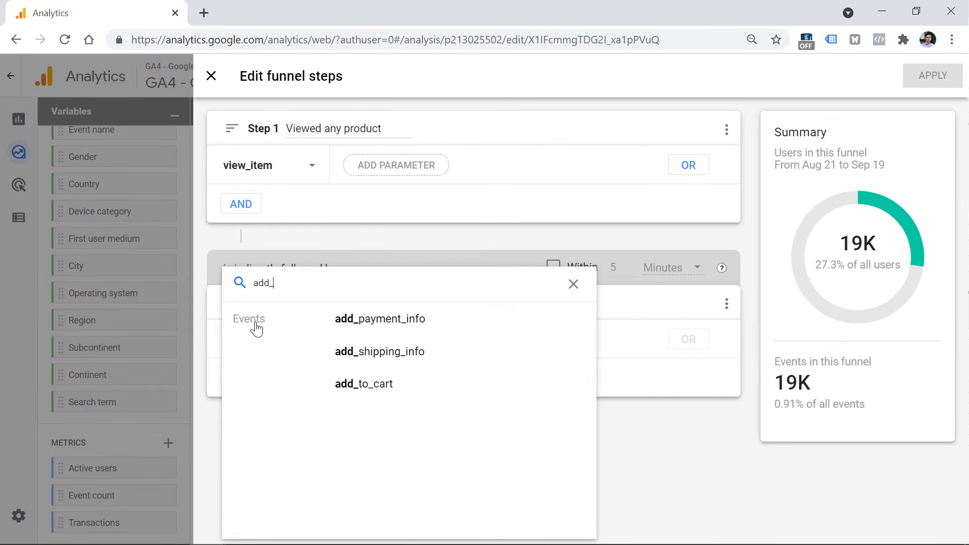
click(363, 383)
triple_click(304, 307)
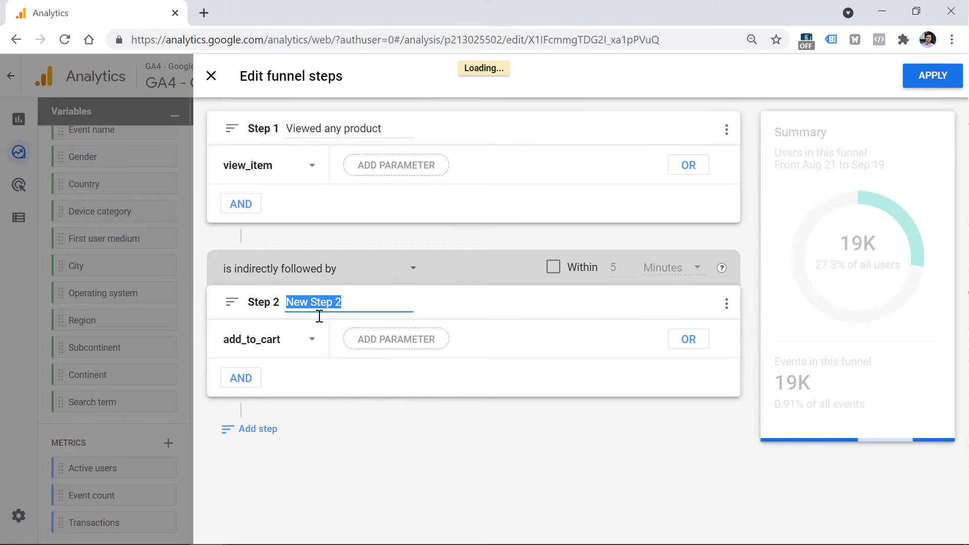
text(Added a)
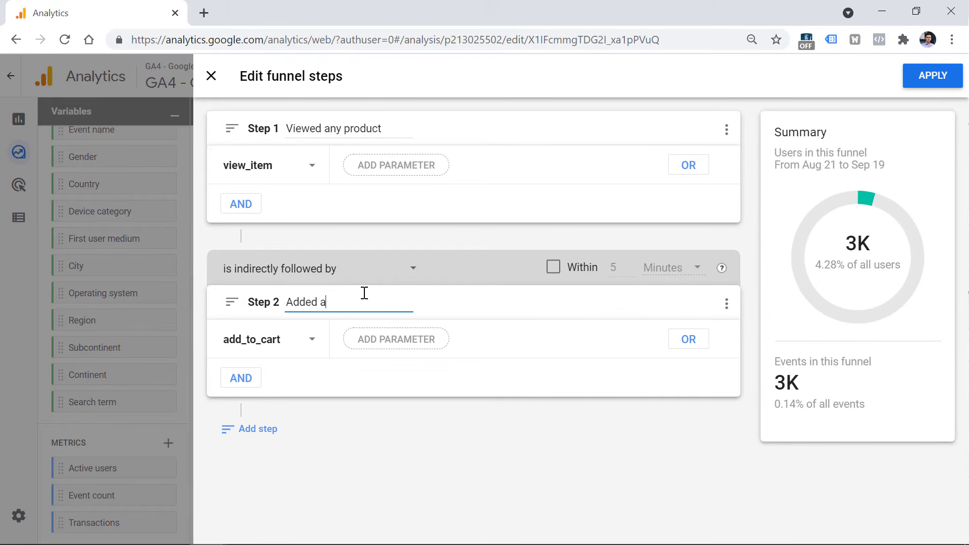
key(BackSpace)
text(to cart)
click(395, 328)
click(396, 346)
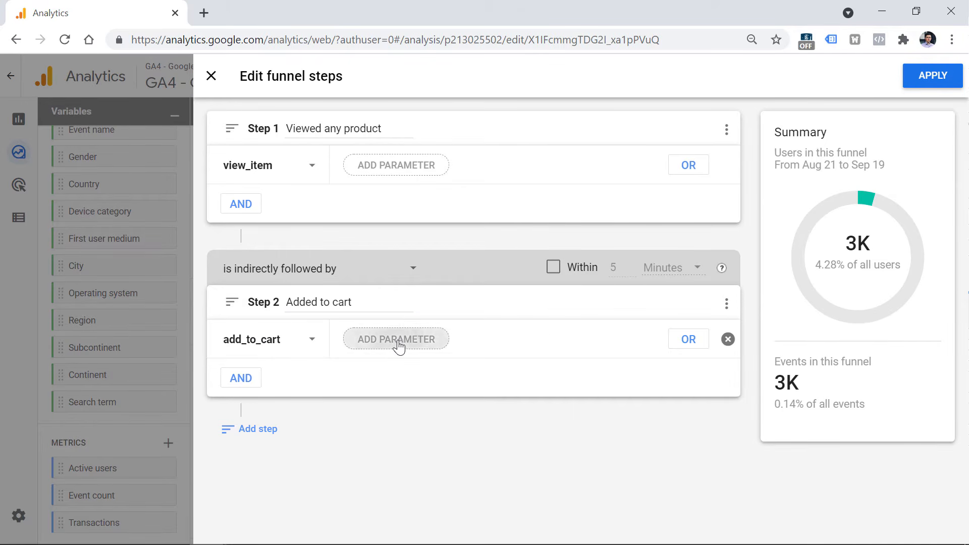
drag(545, 344, 541, 400)
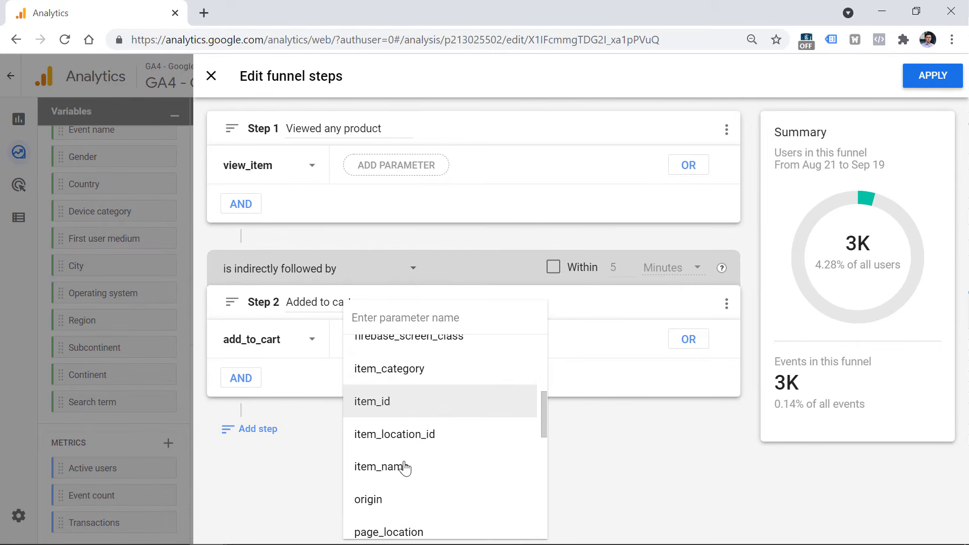
click(558, 410)
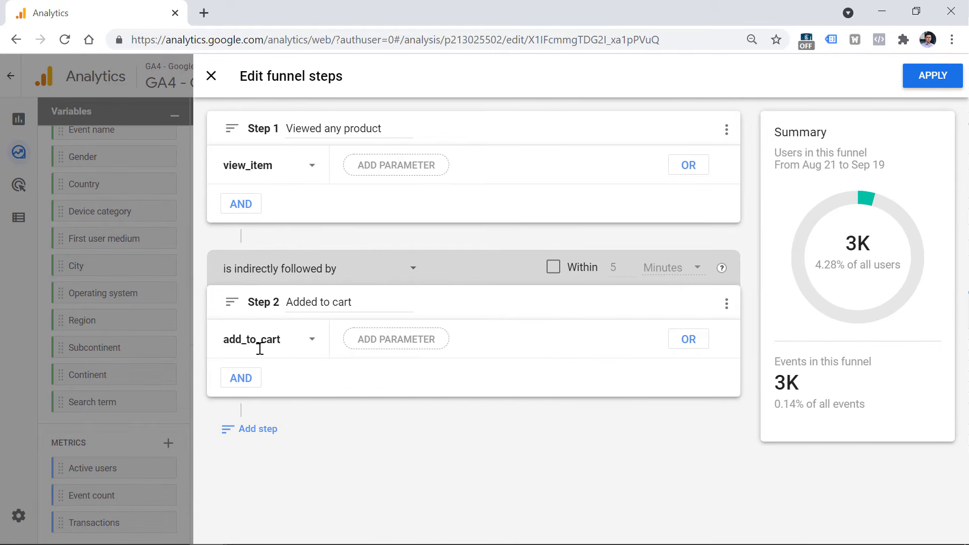
- Add a third funnel step named "Started checkout" using the begin_checkout event
click(250, 429)
click(320, 474)
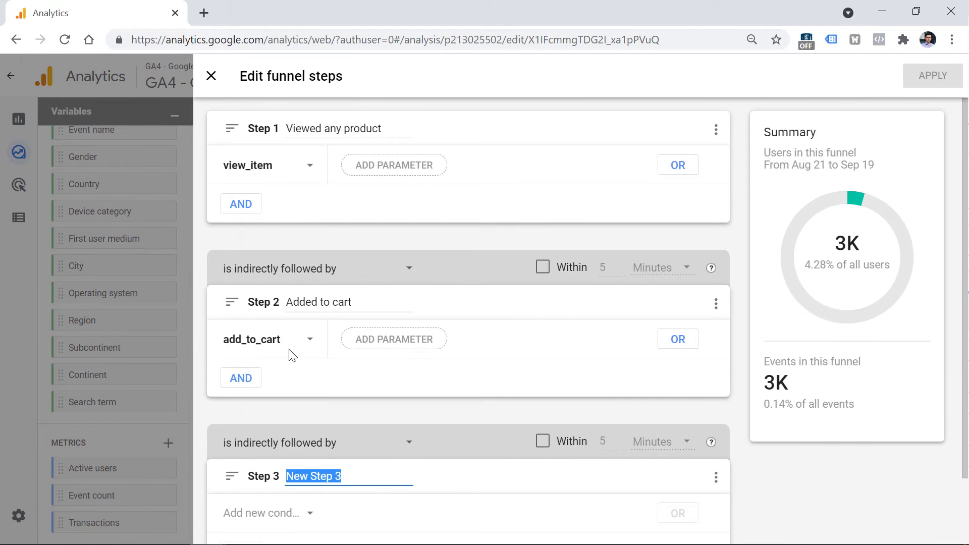
text(Started checkout)
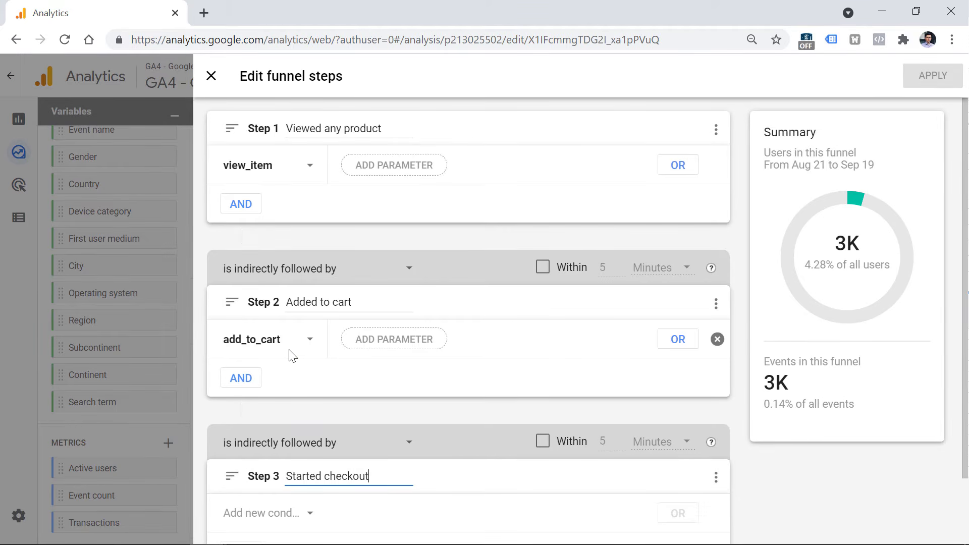
click(291, 353)
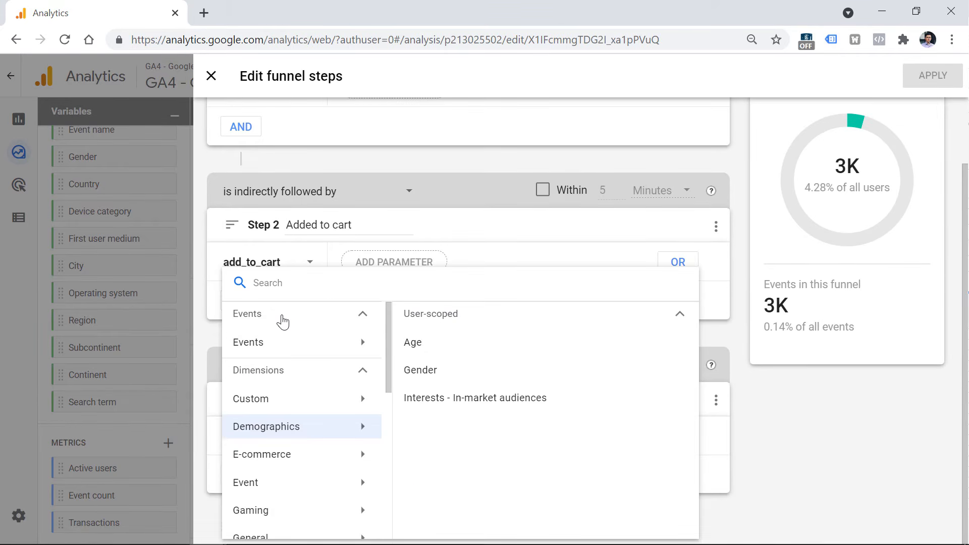
text(begin)
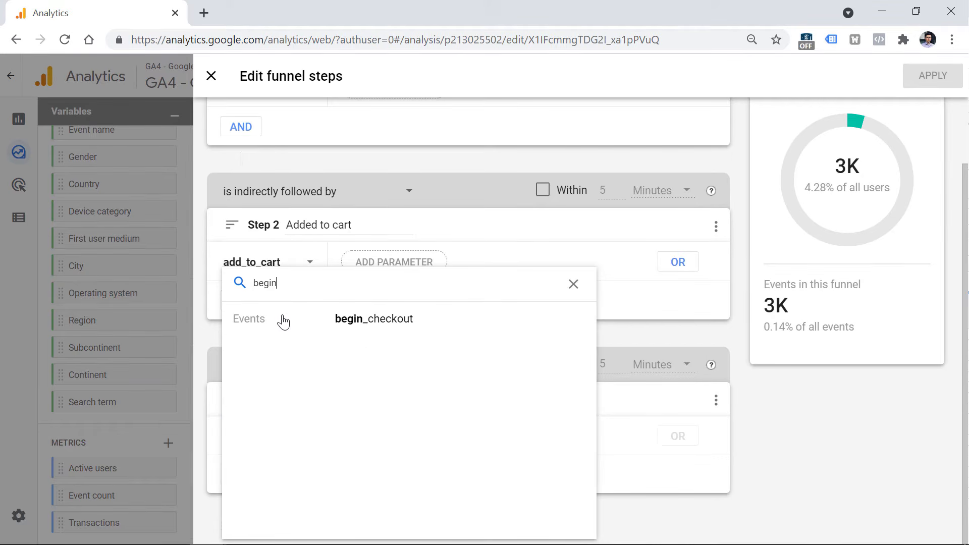
key(Return)
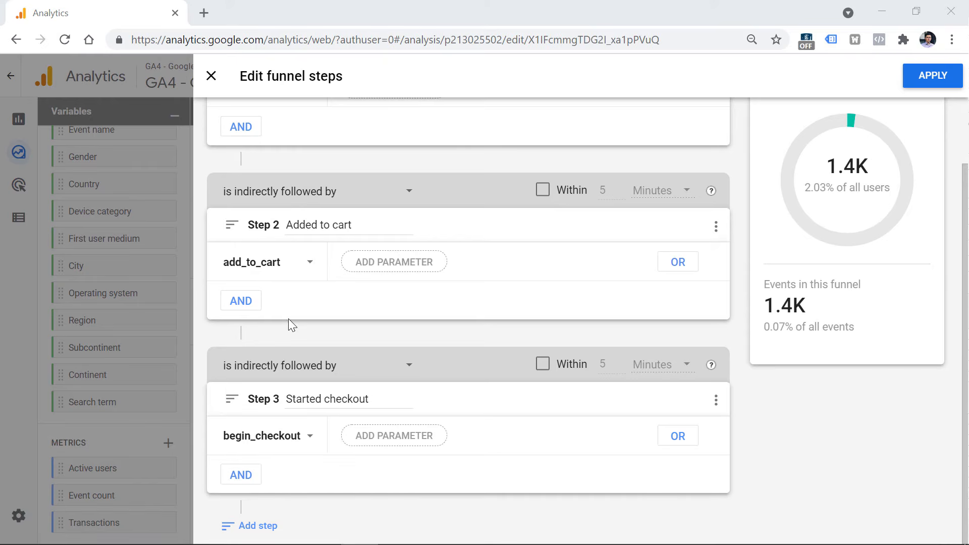
- Add a fourth funnel step named "Purchase" using the purchase event, and apply the funnel steps
click(256, 528)
triple_click(309, 398)
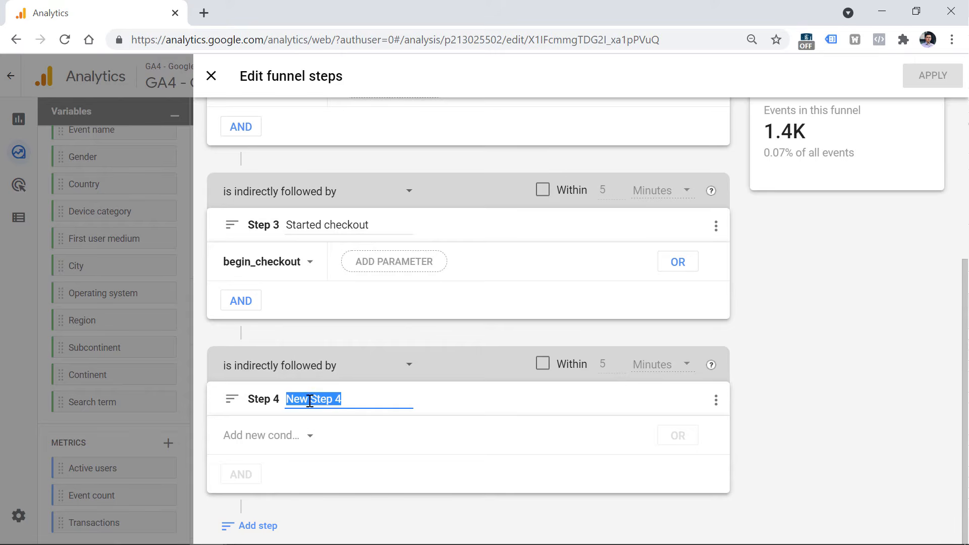
text(Purchase)
click(266, 437)
text(purch)
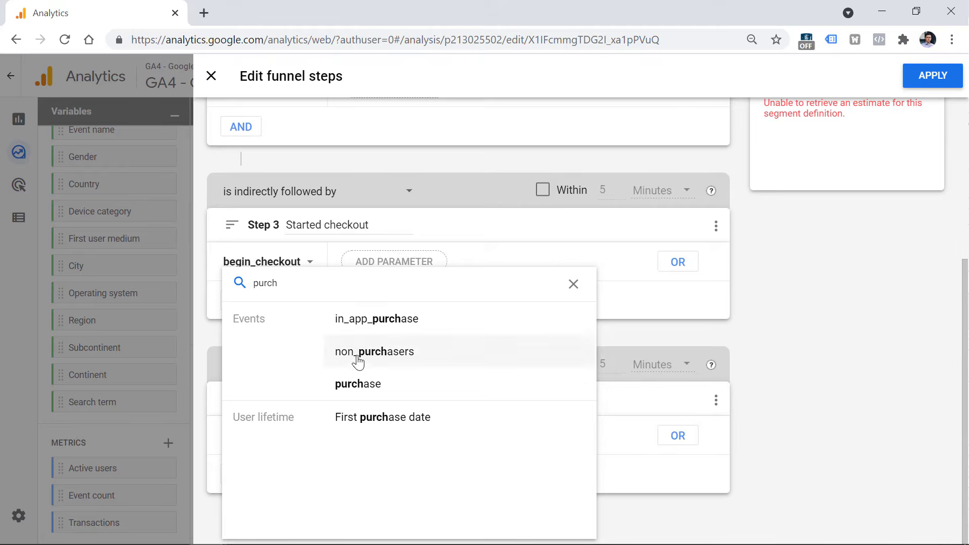
click(358, 384)
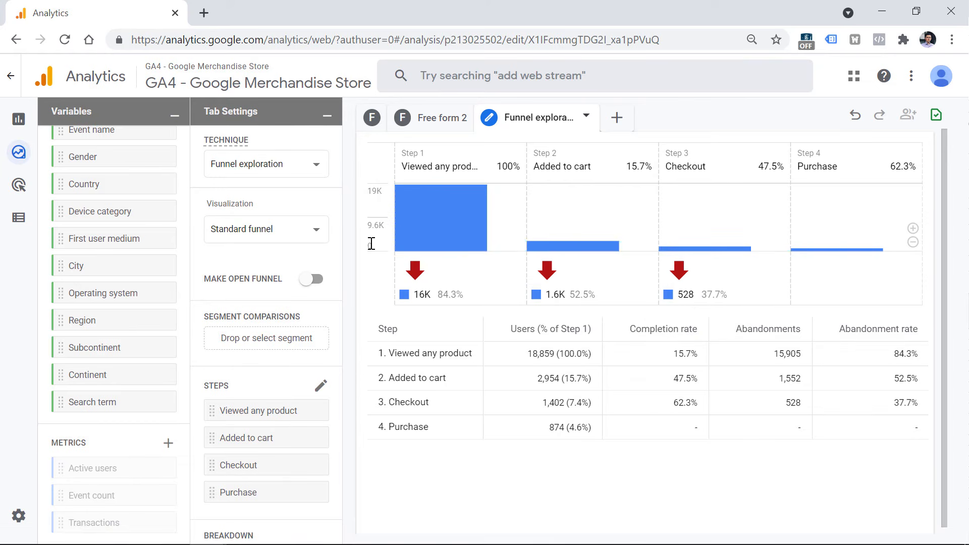
- Enlarge the funnel chart's bar scale to show the smaller steps, and turn on the open funnel option
scroll(59, 208, up, 6)
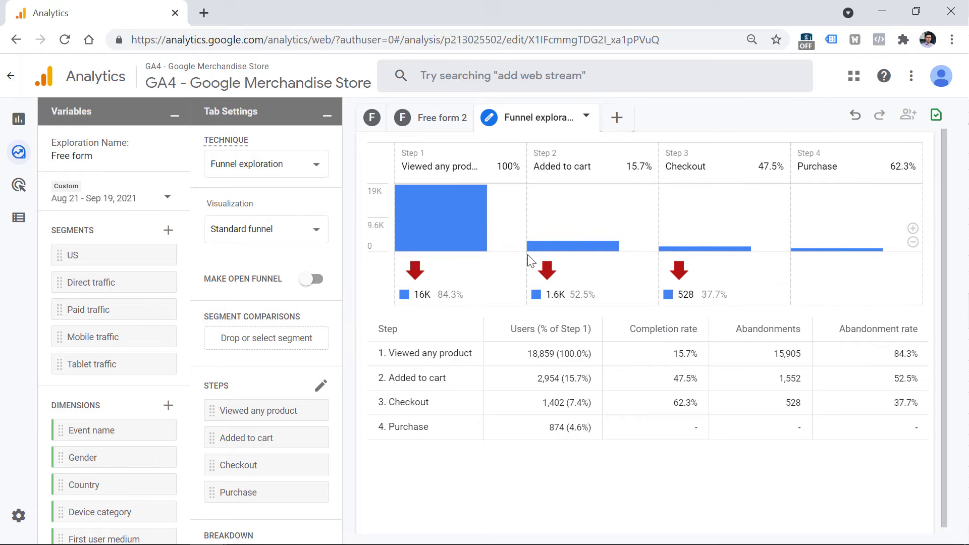
click(912, 228)
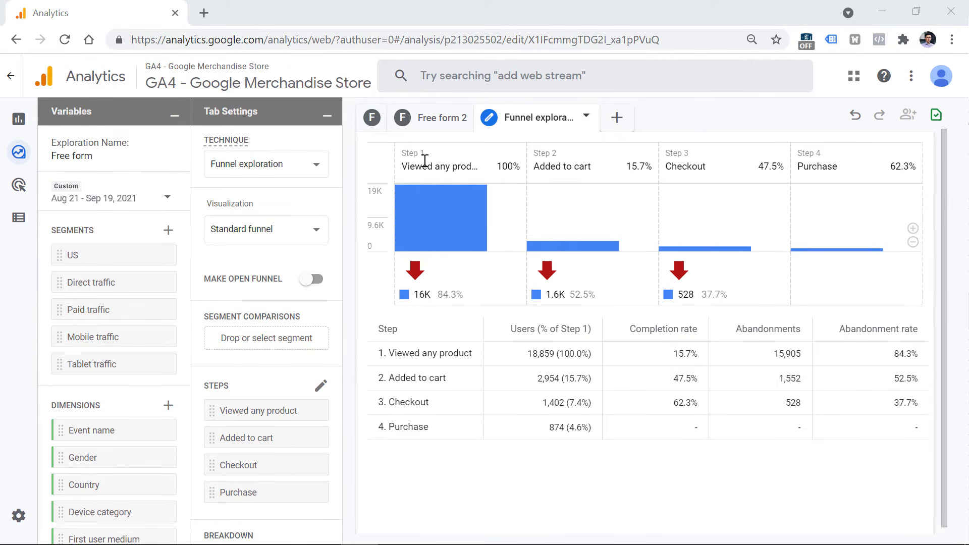
mouse_move(440, 226)
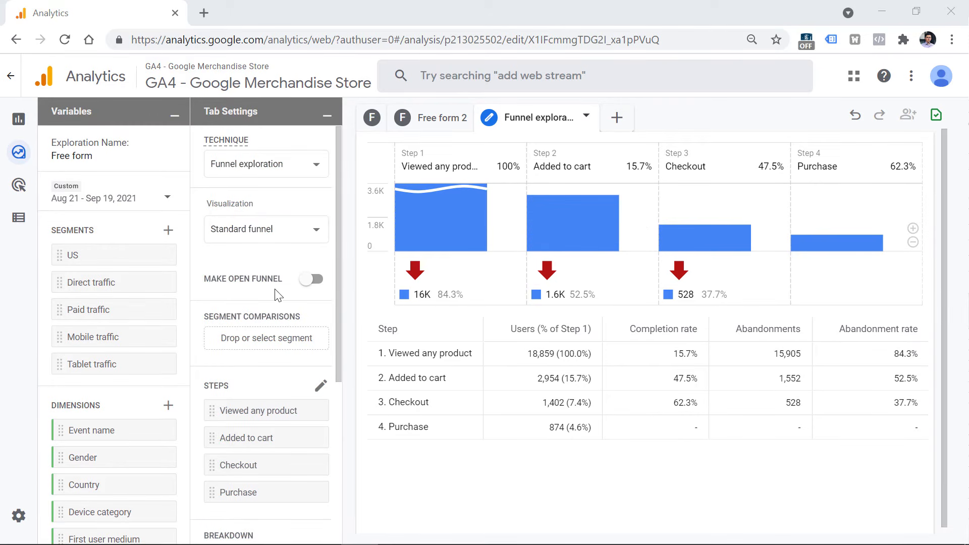
click(310, 279)
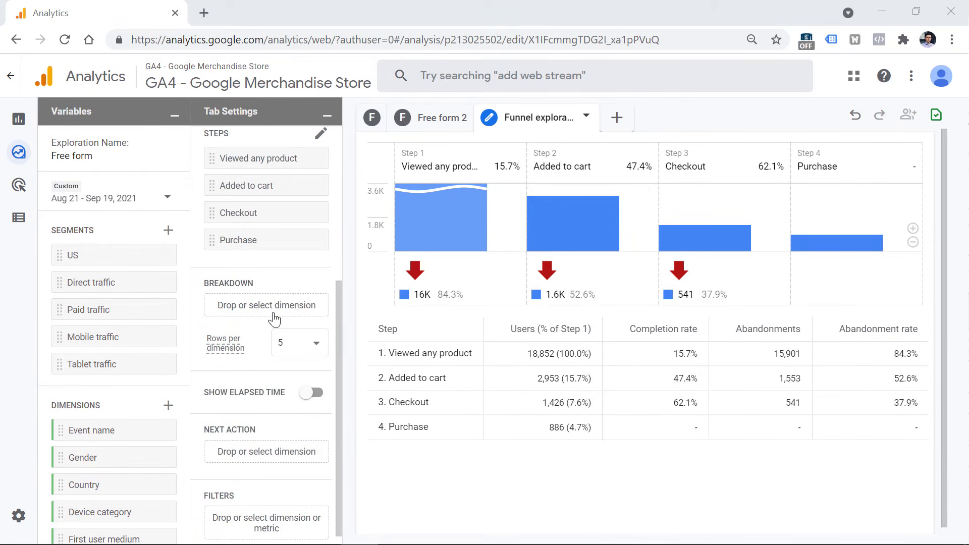
- Break the purchase funnel down by Device category and review the per-device rows of the funnel table
scroll(116, 358, down, 3)
scroll(108, 359, down, 3)
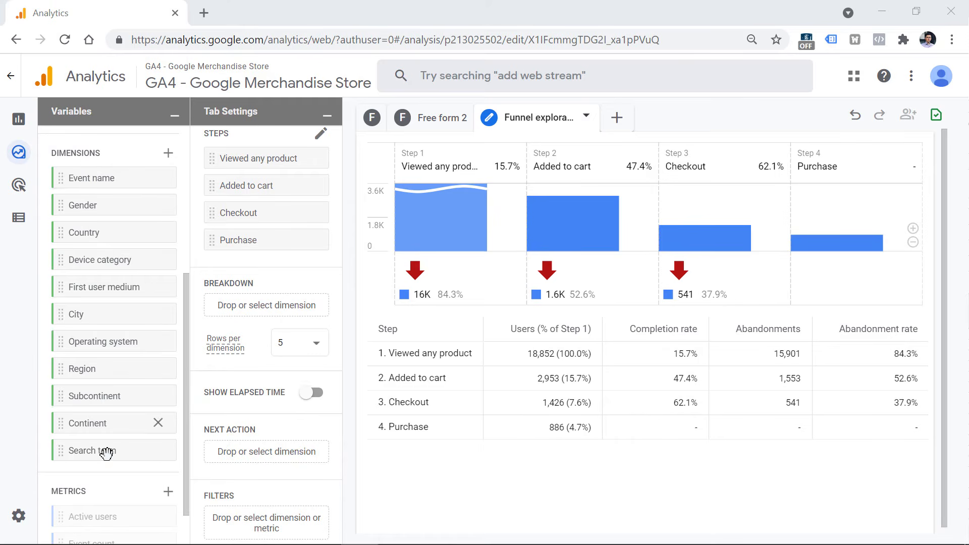
click(271, 313)
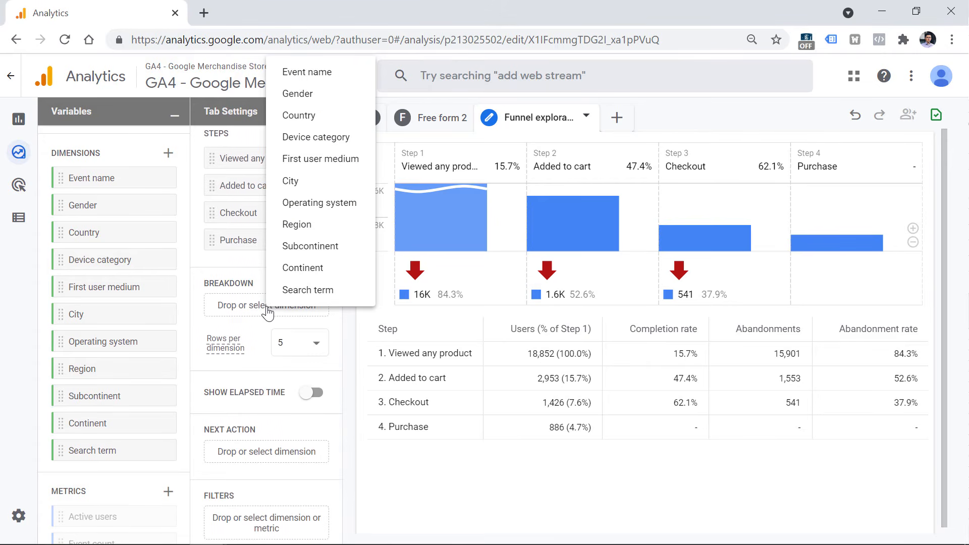
click(106, 162)
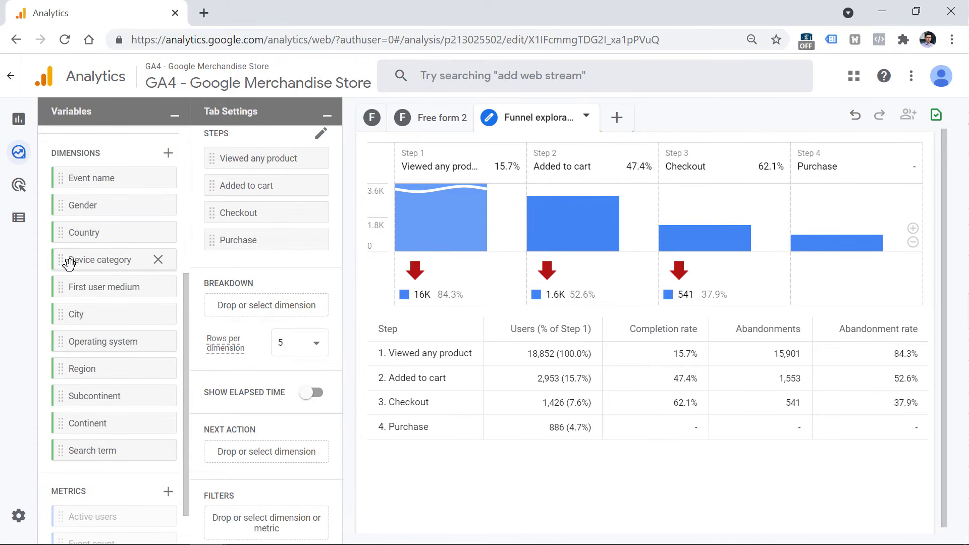
drag(89, 260, 220, 305)
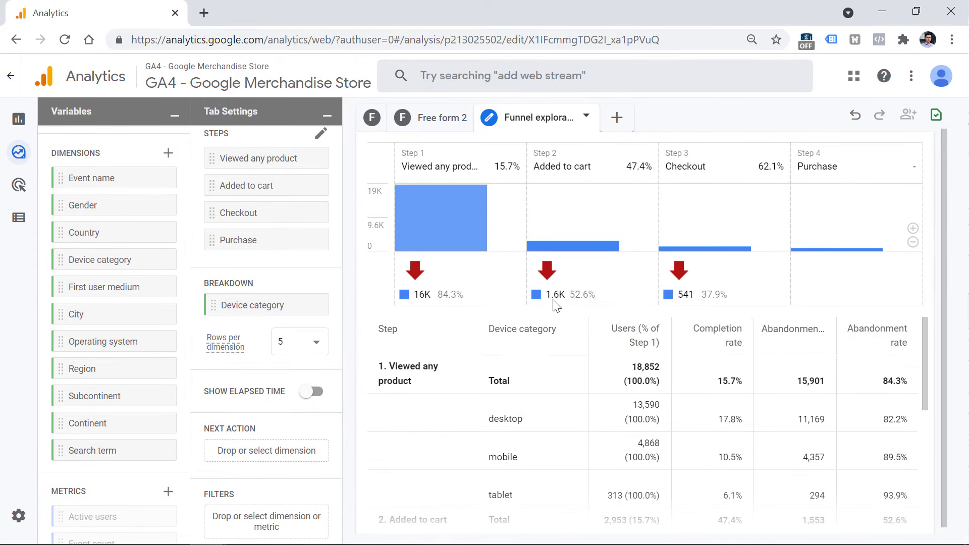
scroll(604, 351, down, 5)
scroll(604, 352, up, 5)
key(ctrl+minus)
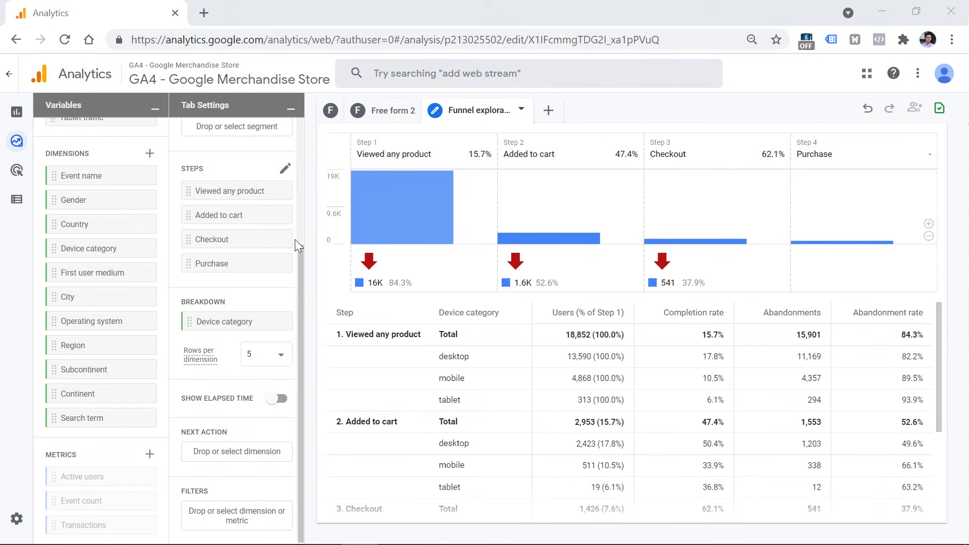
- Set the funnel's next action dimension to Event name and examine the Added to cart step's bar
click(241, 457)
click(245, 468)
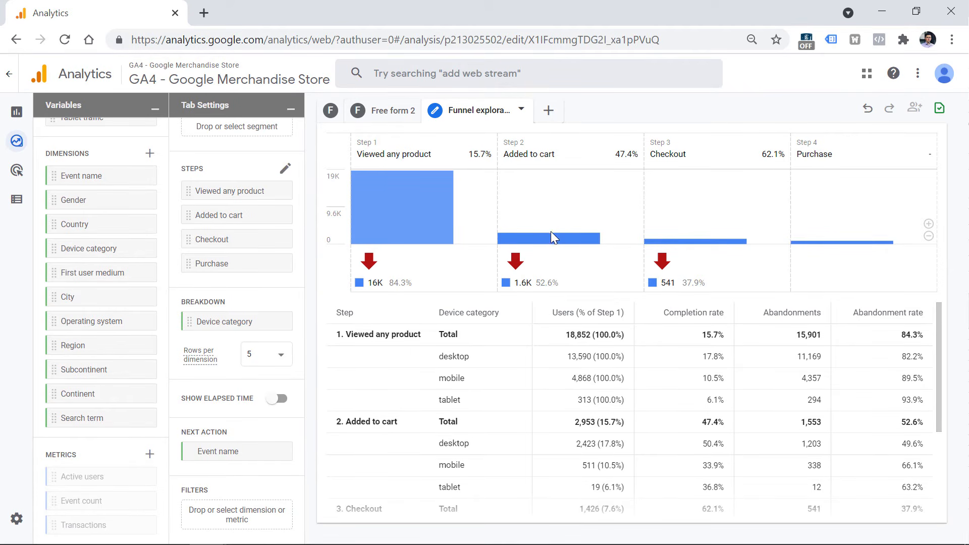
mouse_move(547, 238)
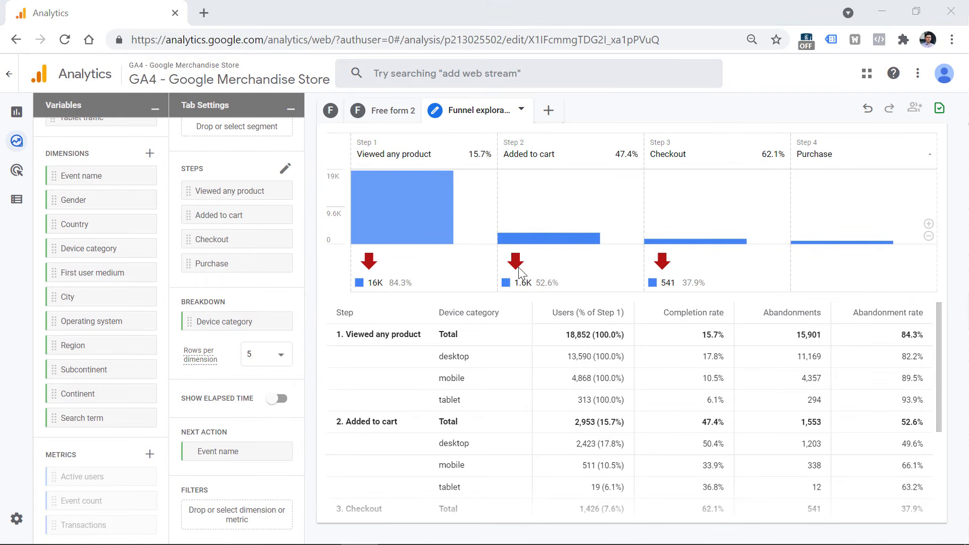
mouse_move(733, 327)
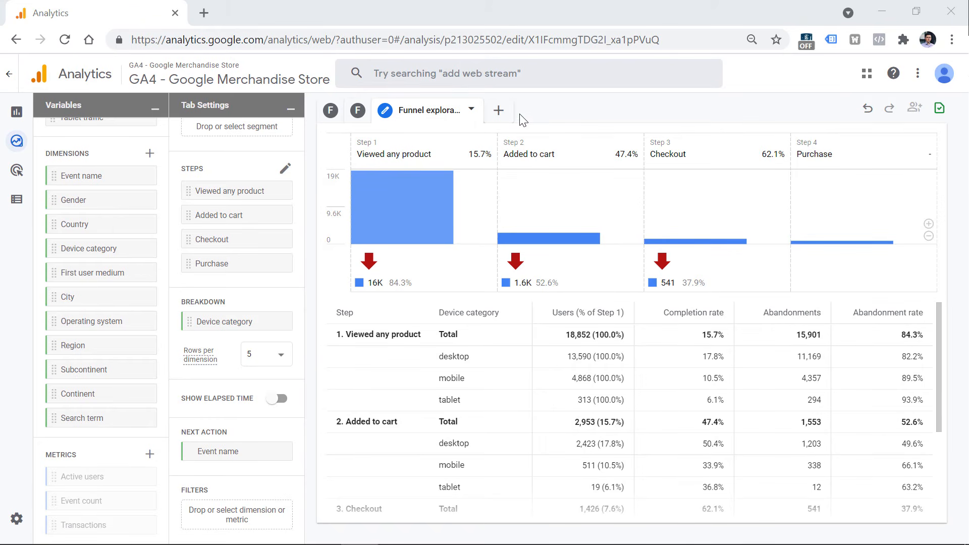
- Add a Path exploration to the current exploration and clear its default path to start over
click(498, 114)
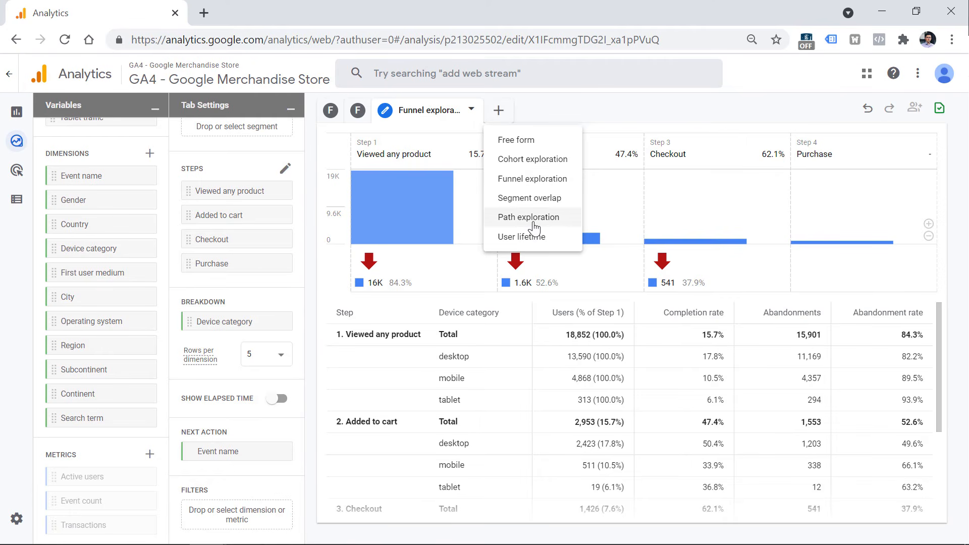
click(528, 218)
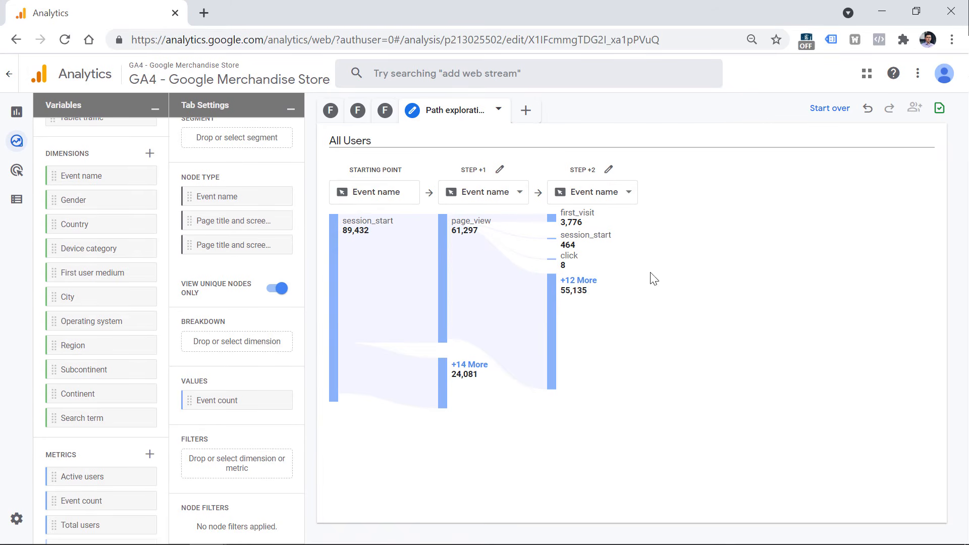
click(830, 109)
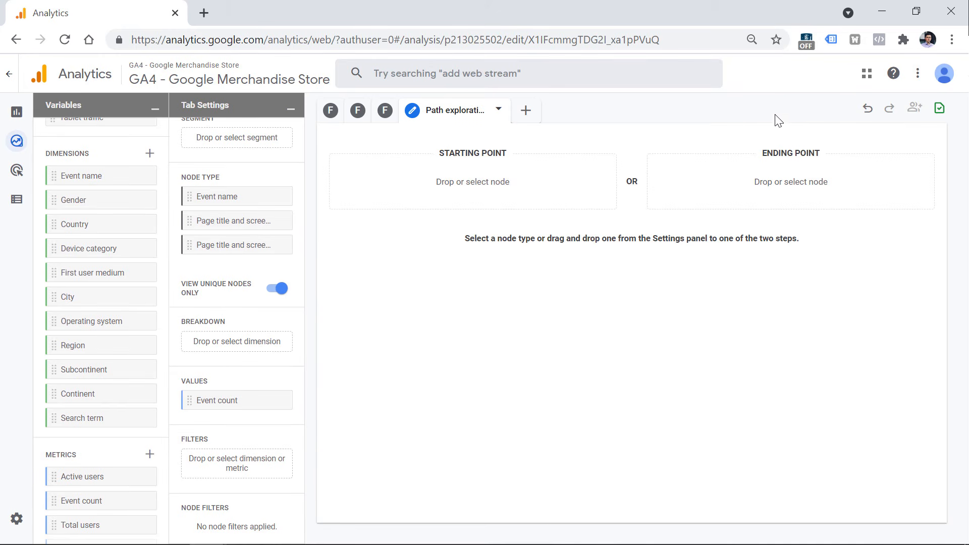
click(793, 186)
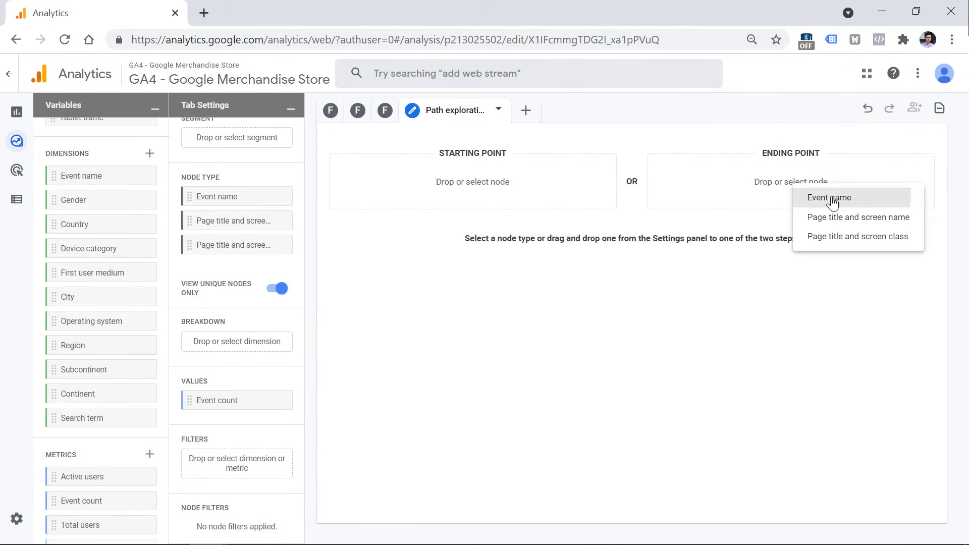
click(824, 197)
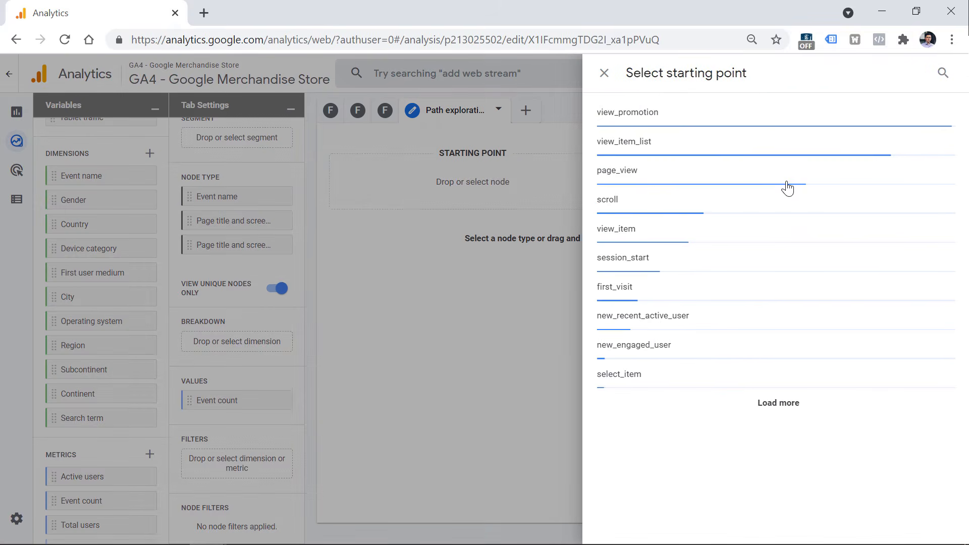
click(604, 74)
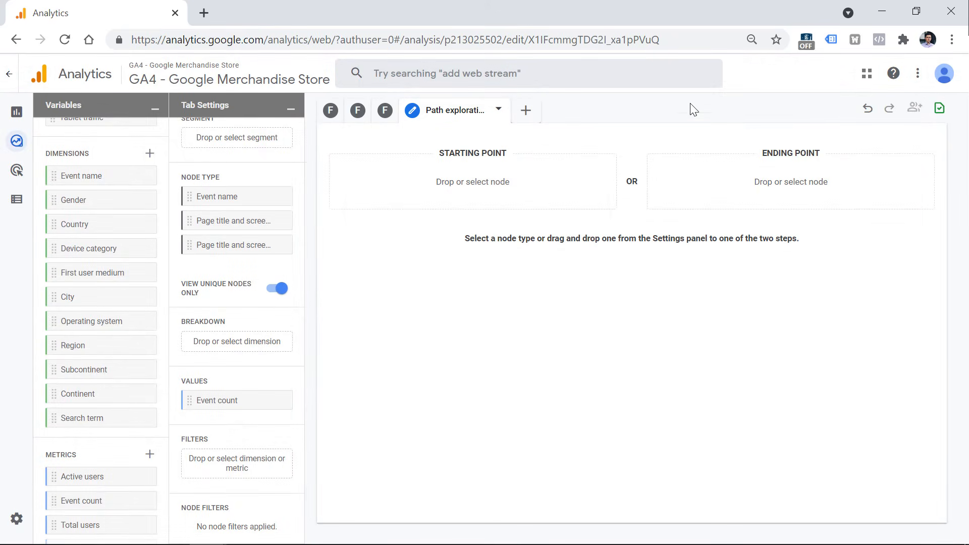
- Set the purchase event as the path's ending point and expand the preceding page_view and add_payment_info nodes
click(790, 191)
click(830, 201)
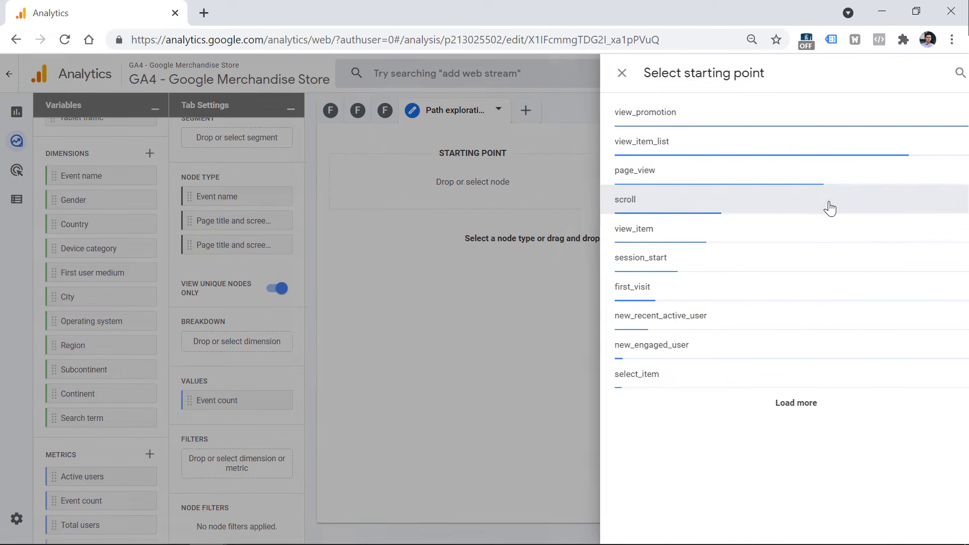
click(942, 74)
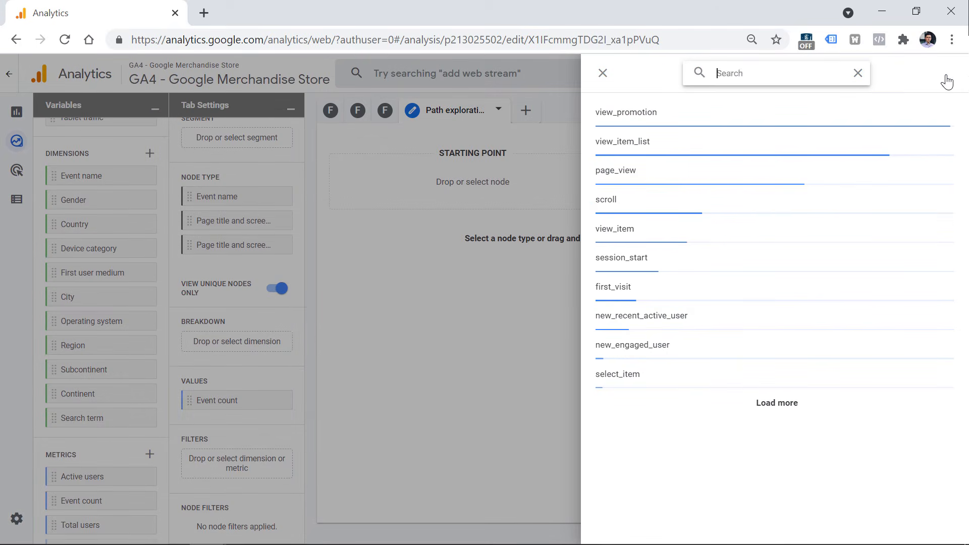
text(purch)
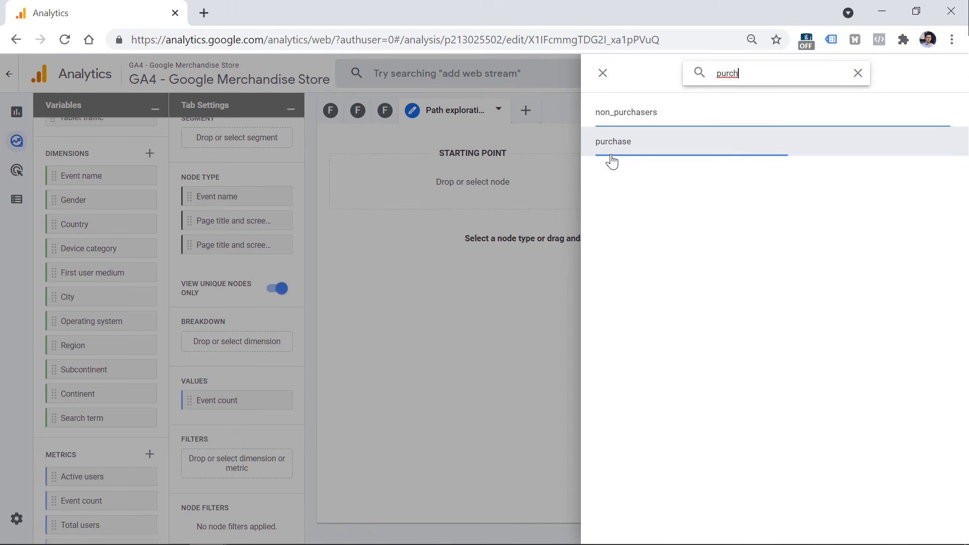
click(615, 147)
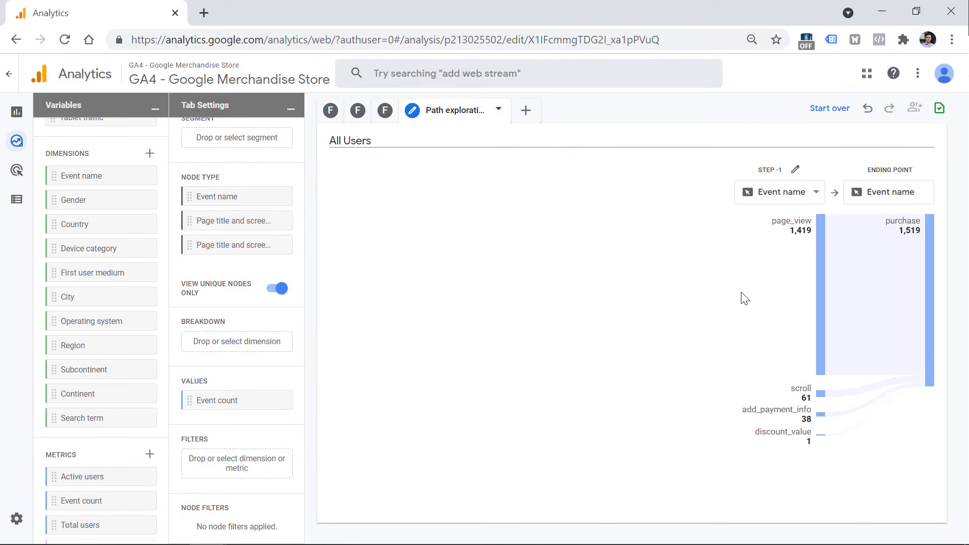
click(821, 295)
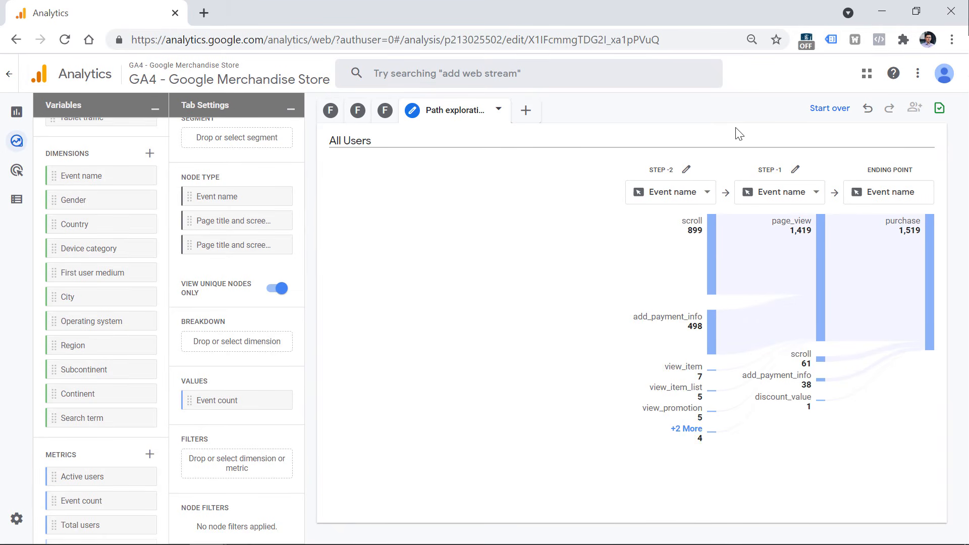
click(712, 339)
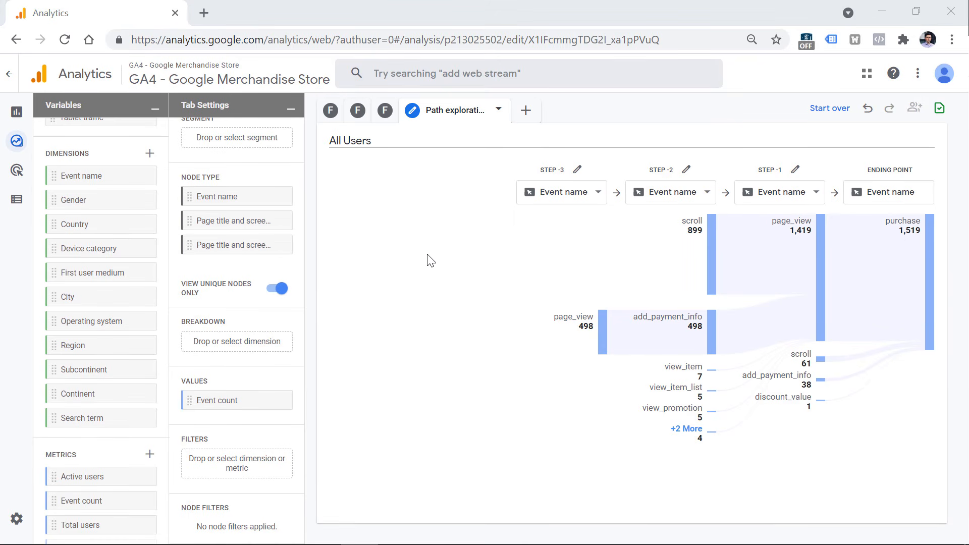
- Start the path over and use the Home page, by Page title and screen name, as its starting point
click(829, 122)
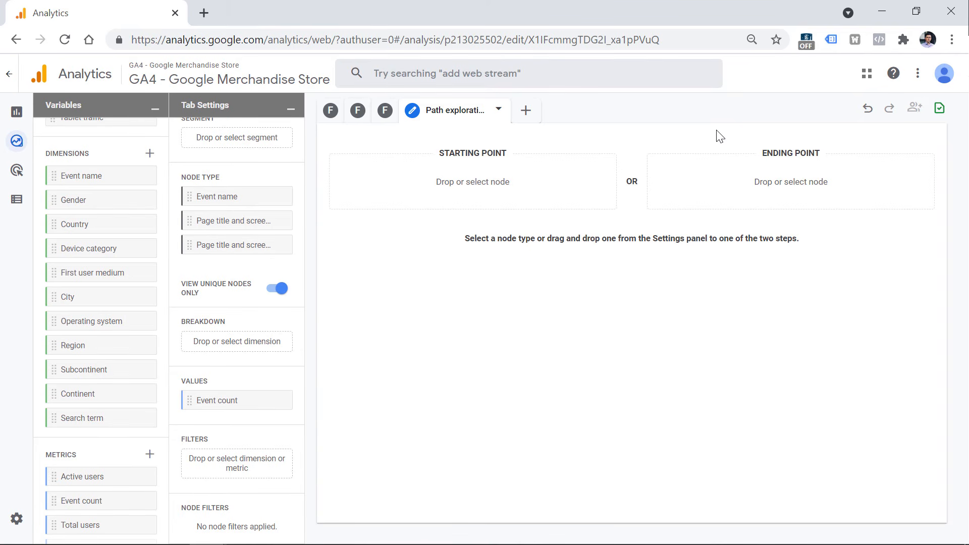
click(469, 186)
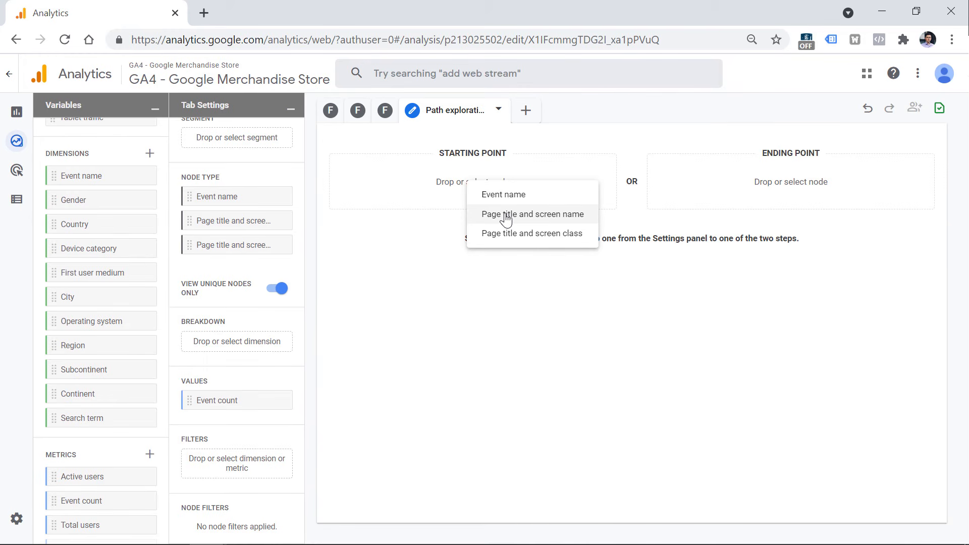
click(522, 218)
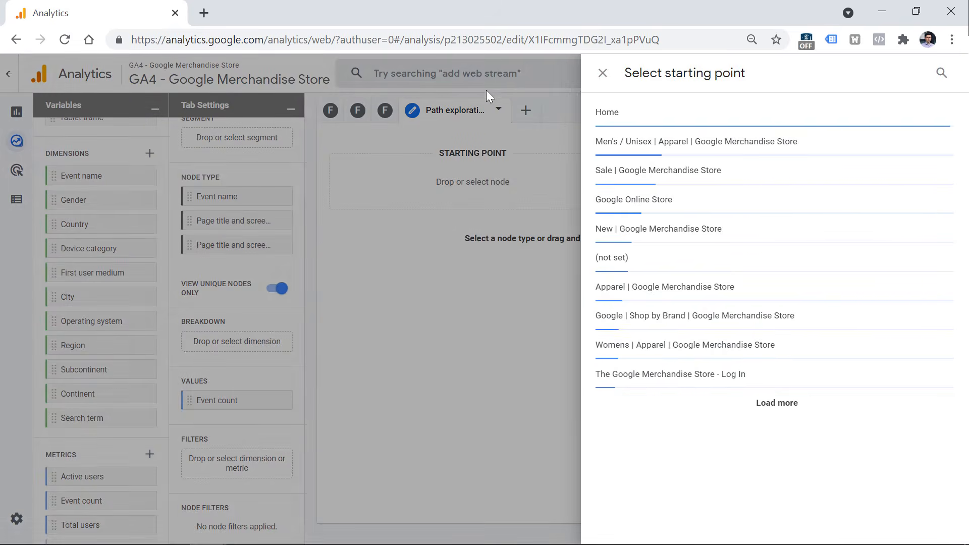
click(617, 121)
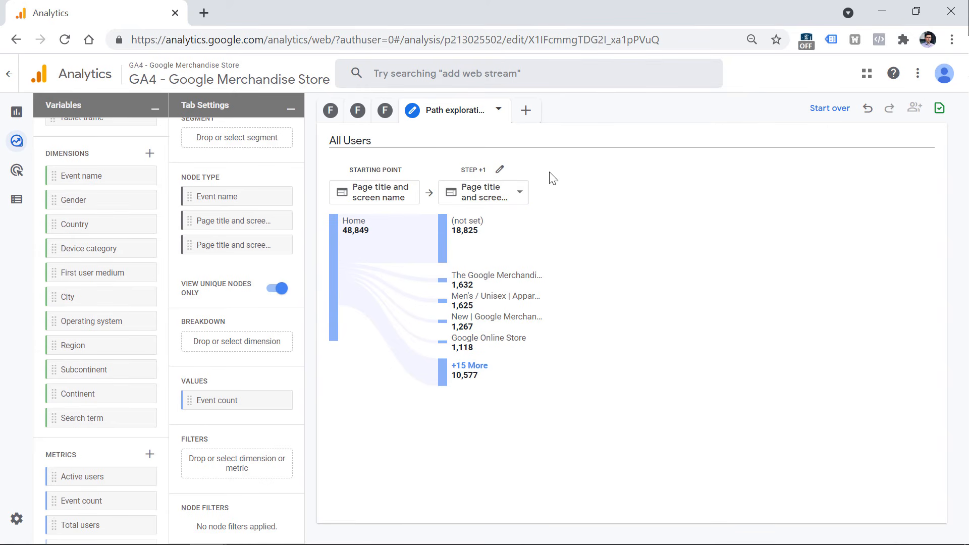
mouse_move(468, 232)
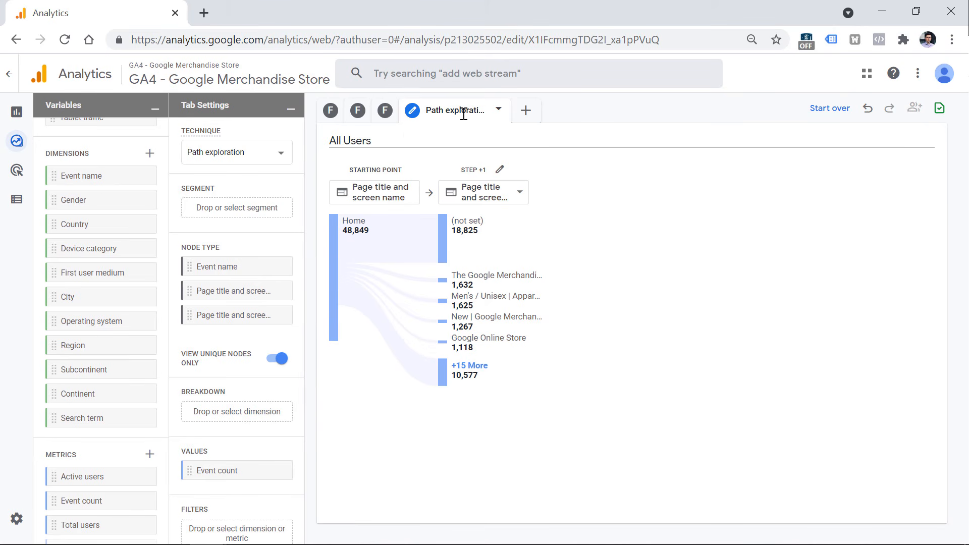
click(526, 111)
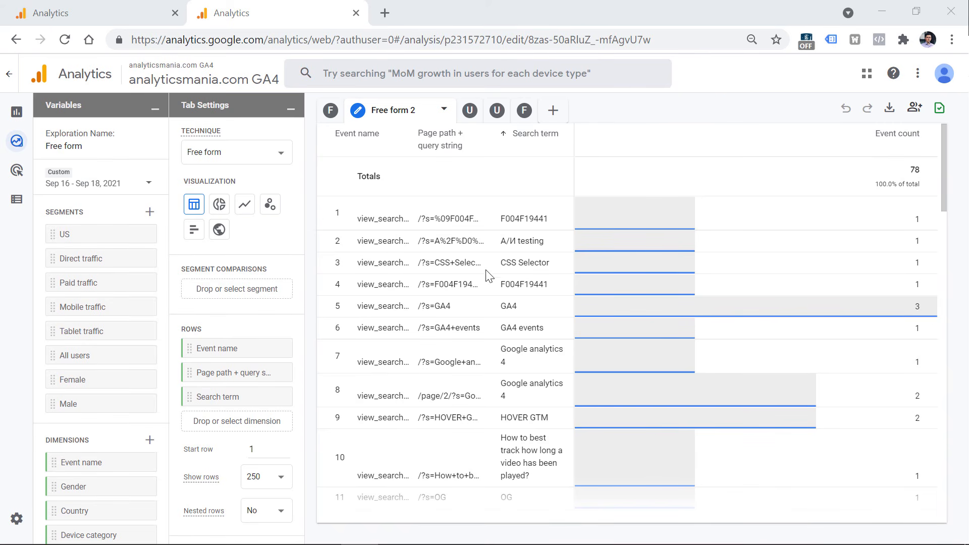
- Examine the export formats and the sharing notice of the analyticsmania.com GA4 exploration without exporting or sharing it
click(889, 110)
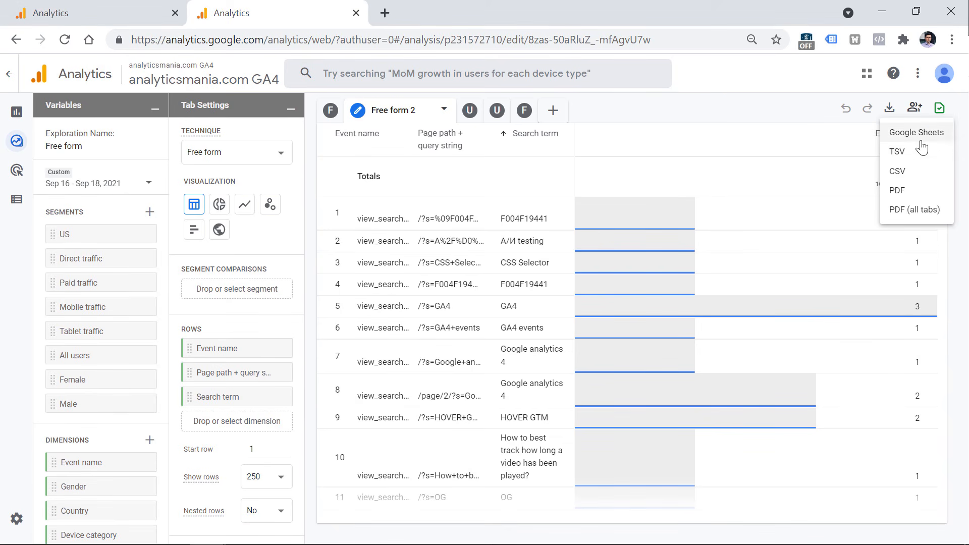
click(775, 112)
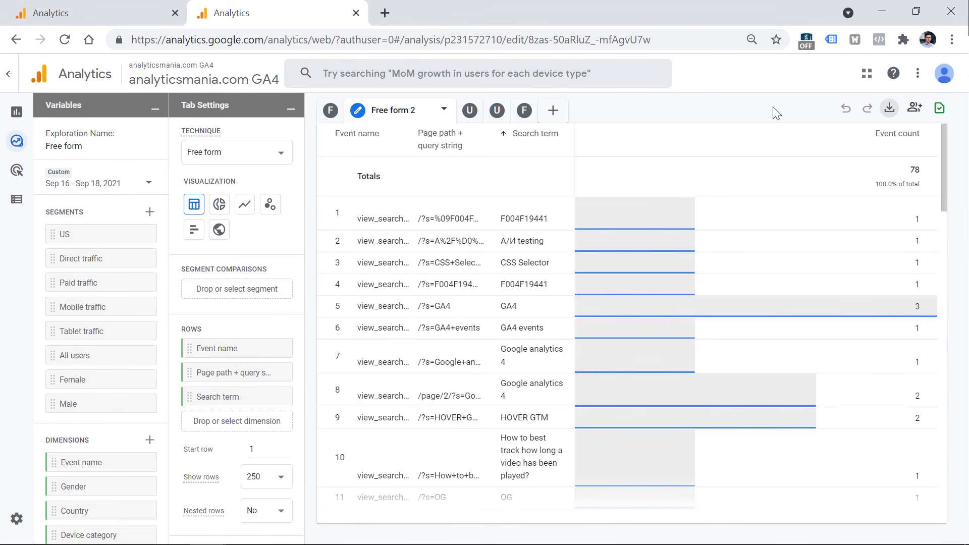
click(915, 110)
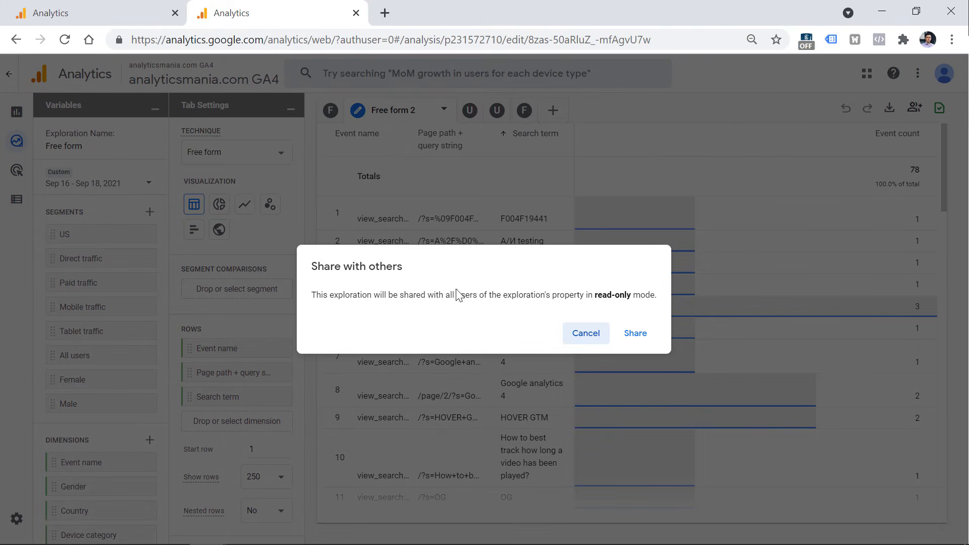
drag(312, 297, 655, 294)
click(658, 297)
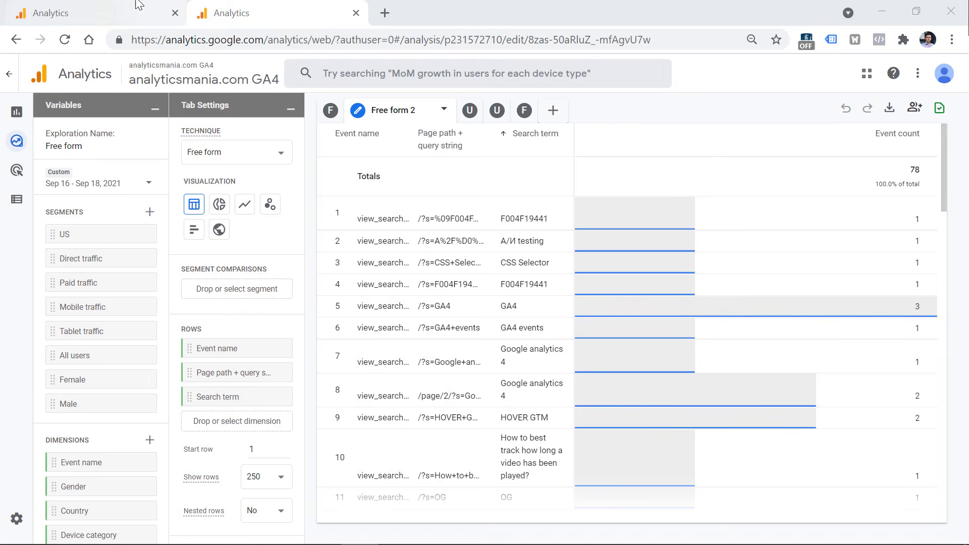
- Open the Reports section of the GA4 - Google Merchandise Store property and expand the Acquisition reports
click(137, 5)
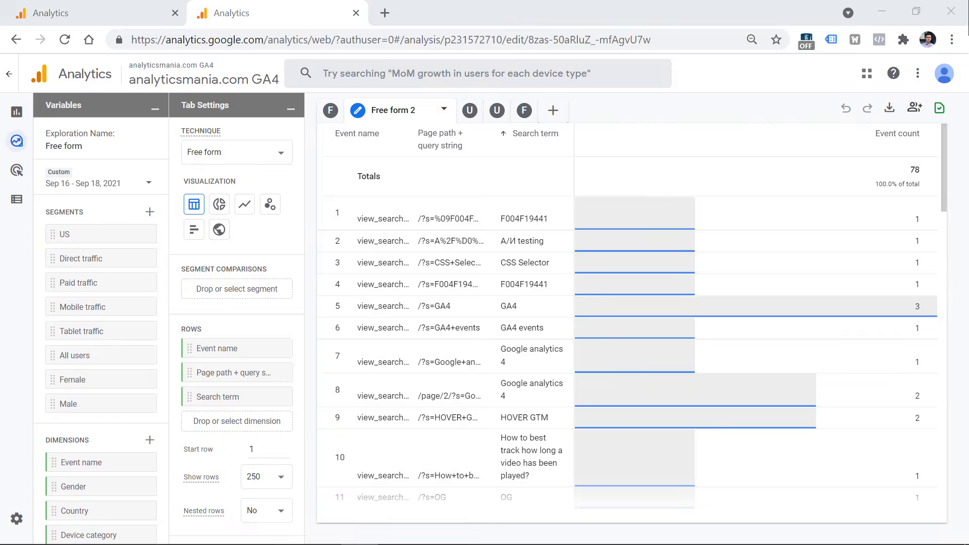
click(102, 3)
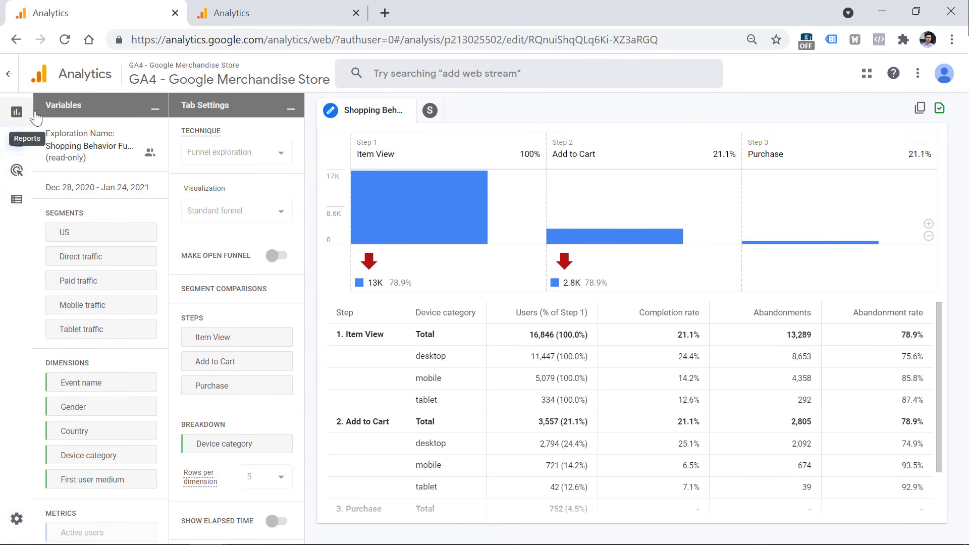
click(17, 116)
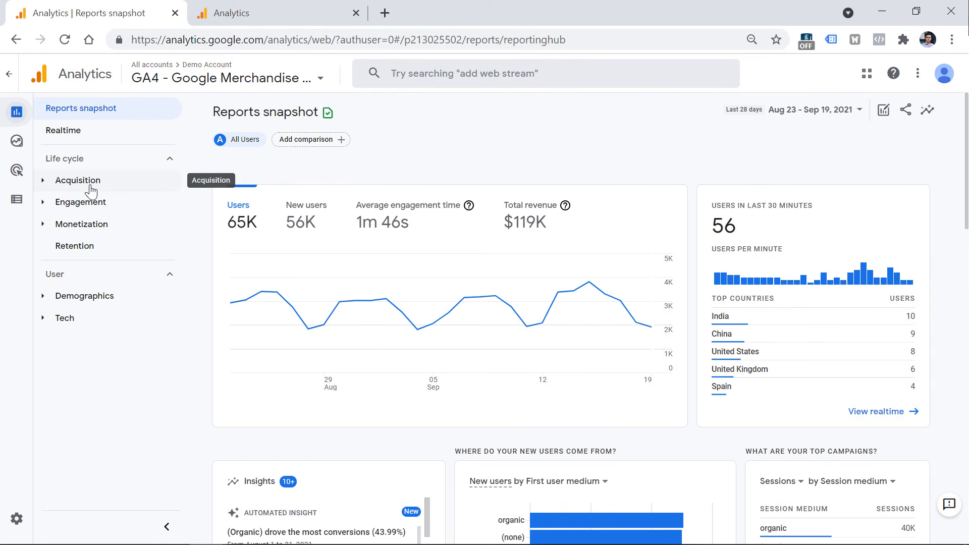
click(49, 183)
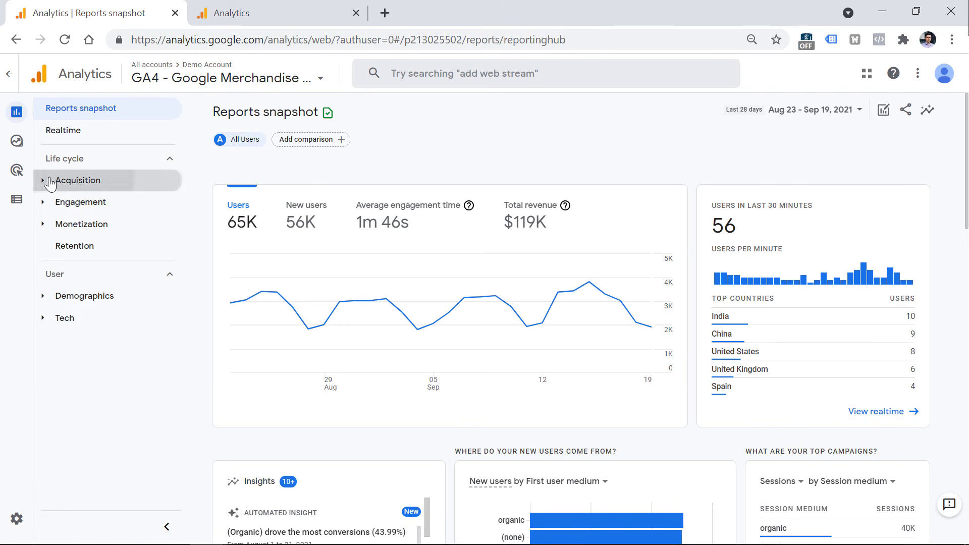
mouse_move(17, 122)
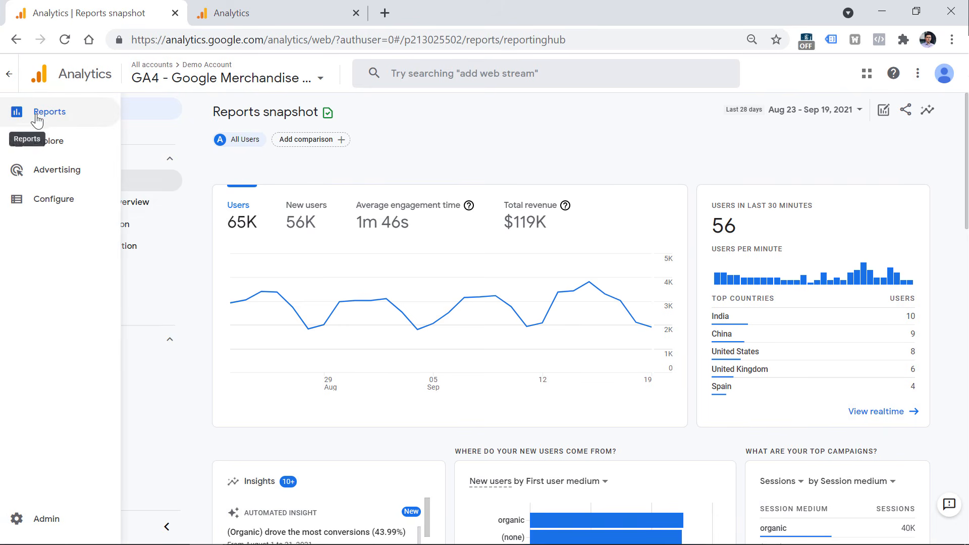
- Open the Events report in the Engagement group and turn it into a free-form exploration
click(80, 268)
click(101, 313)
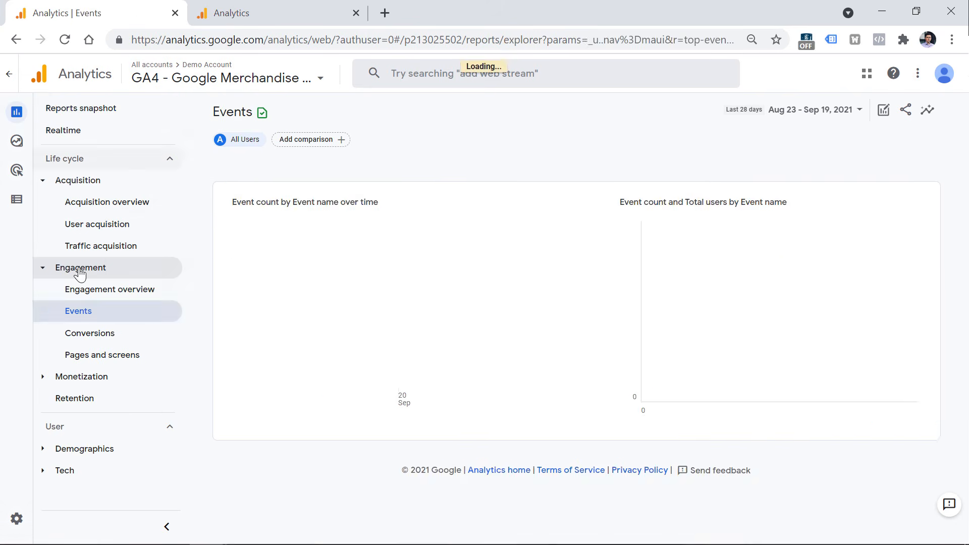
click(882, 115)
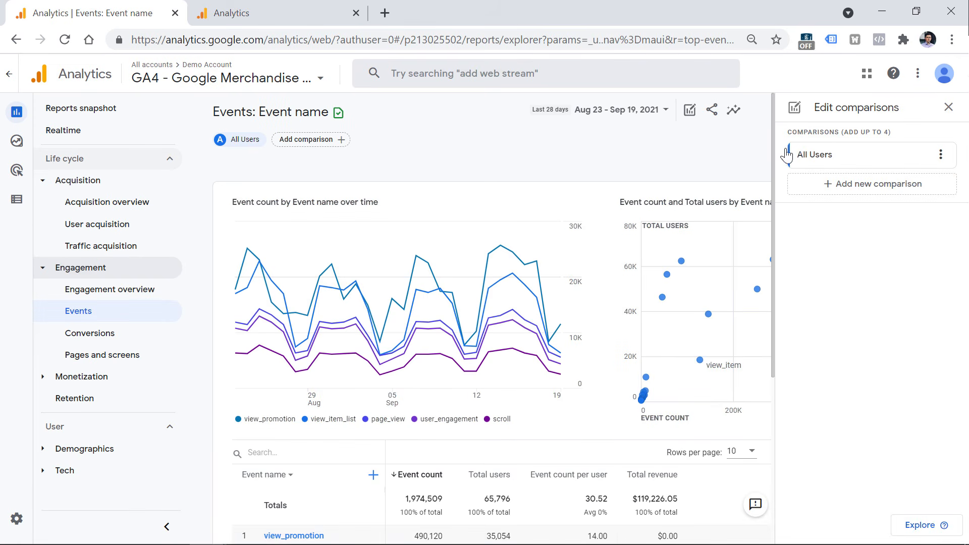
click(921, 525)
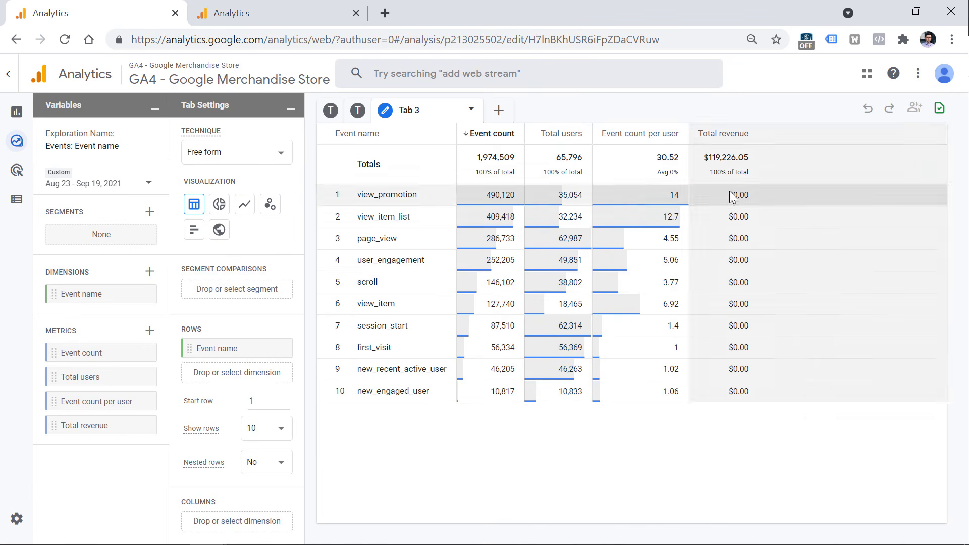
- Leave the Events exploration, return to the standard reports and open the Pages and screens report under Engagement
click(9, 74)
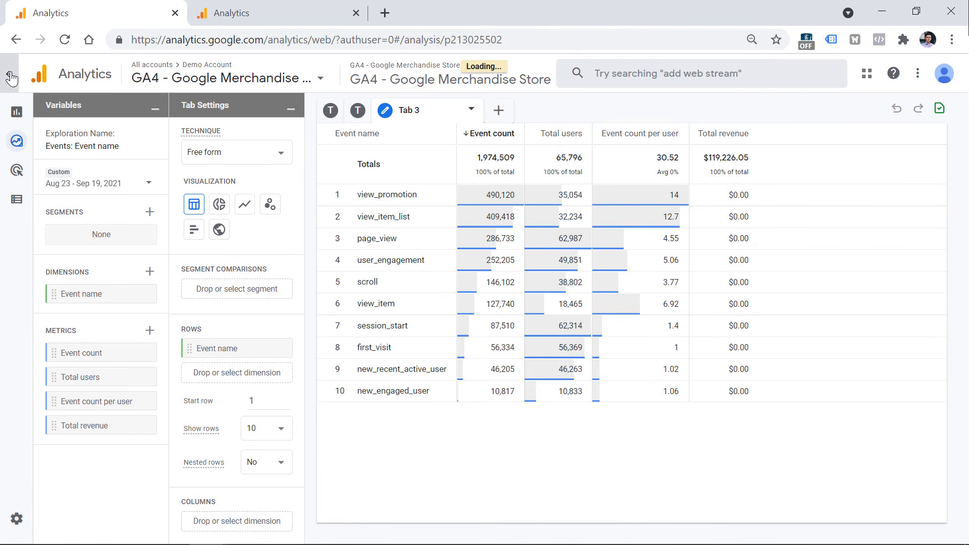
click(16, 40)
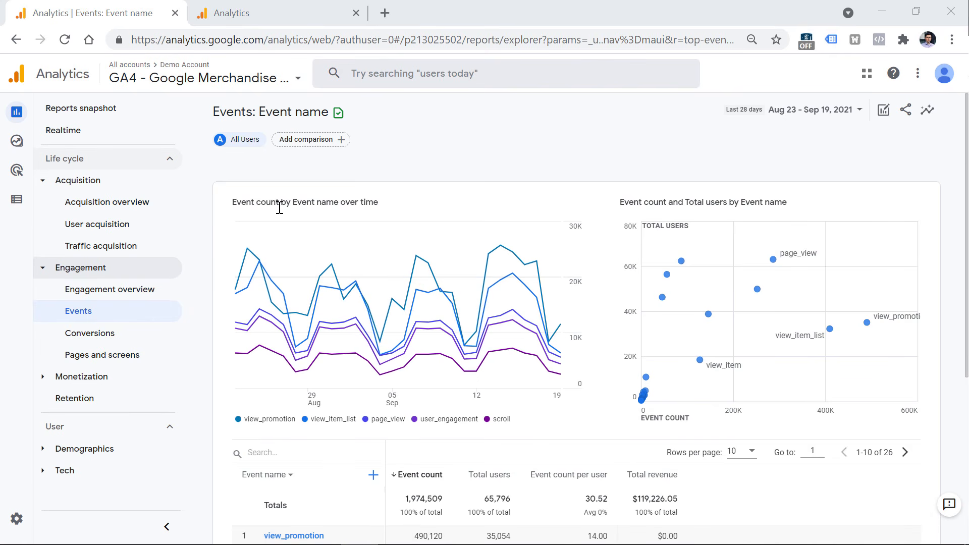
click(100, 356)
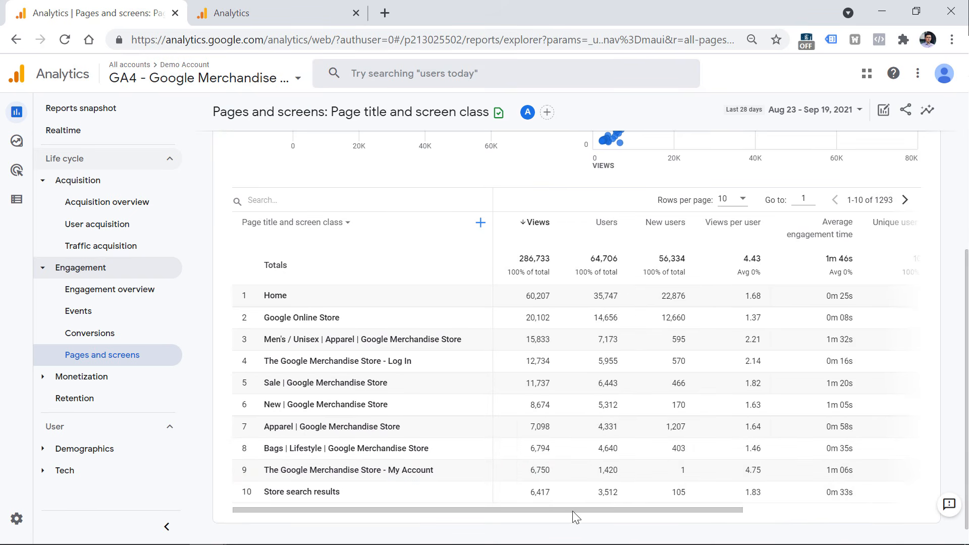
- Check the Unique user scrolls column of the Pages and screens table and open the report as a free-form exploration
drag(572, 510, 757, 519)
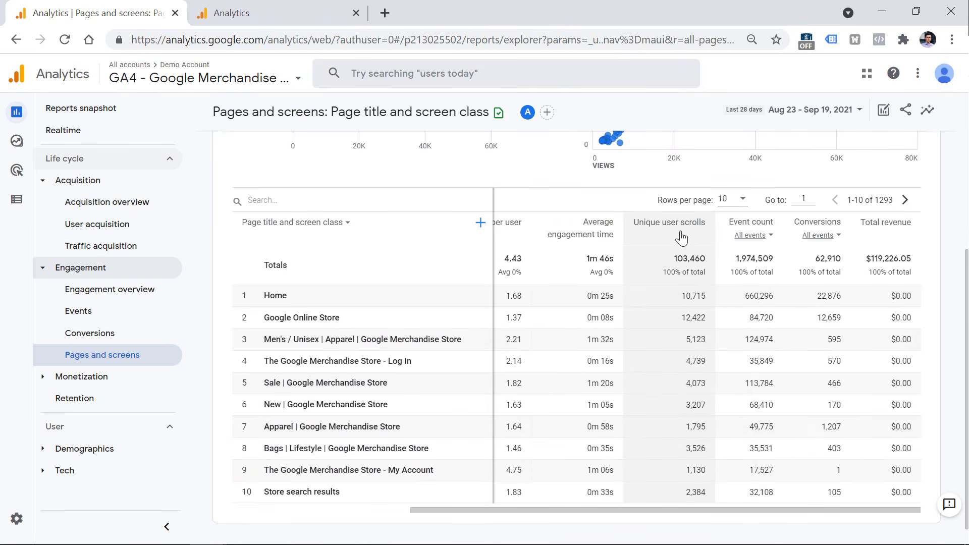
mouse_move(699, 229)
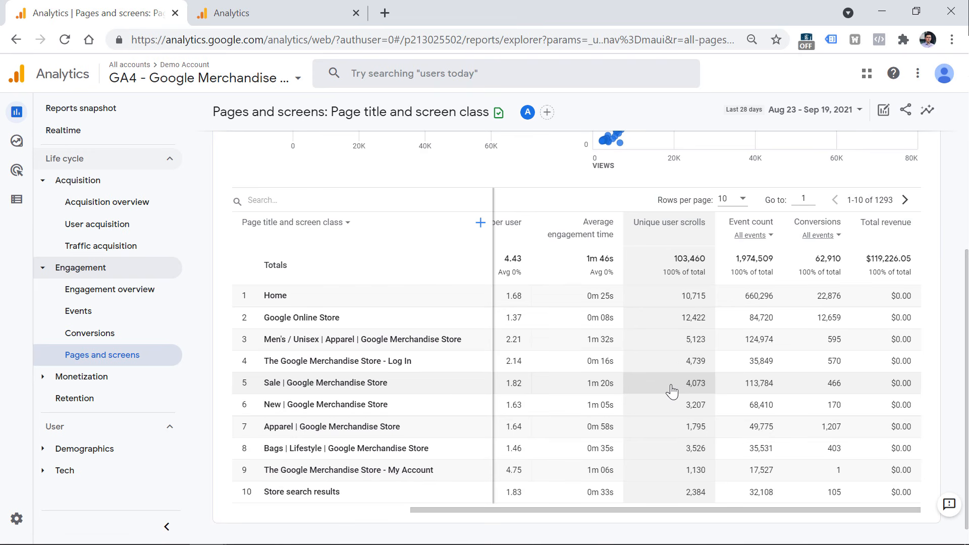
click(884, 110)
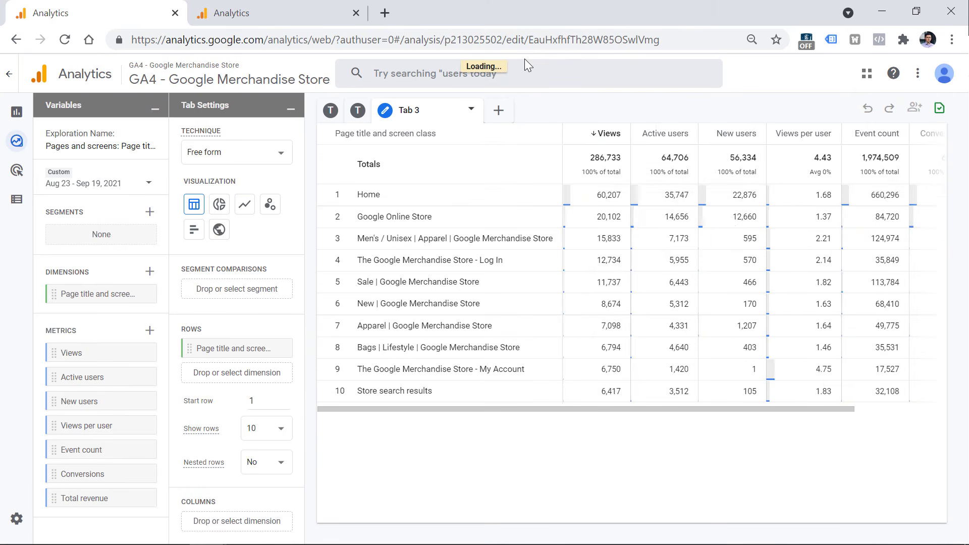
drag(616, 409, 584, 417)
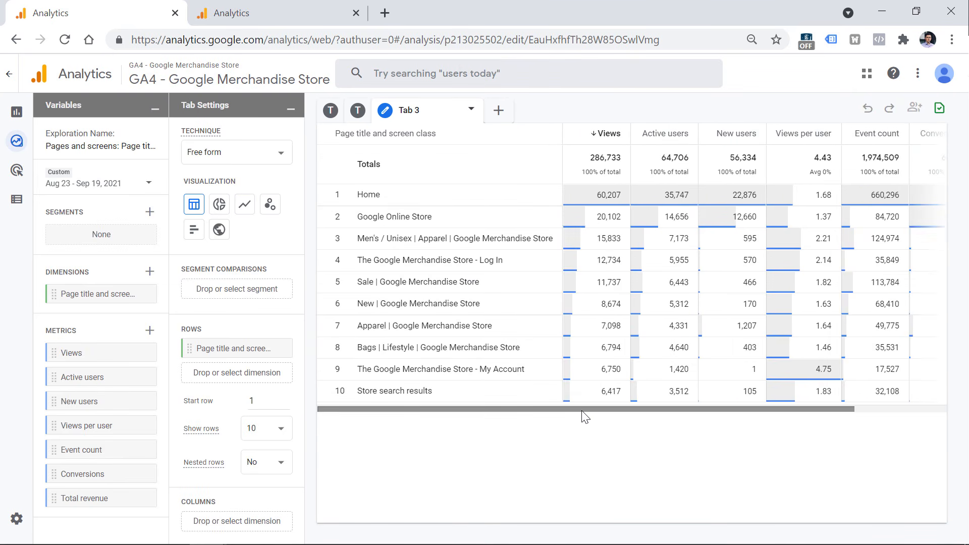